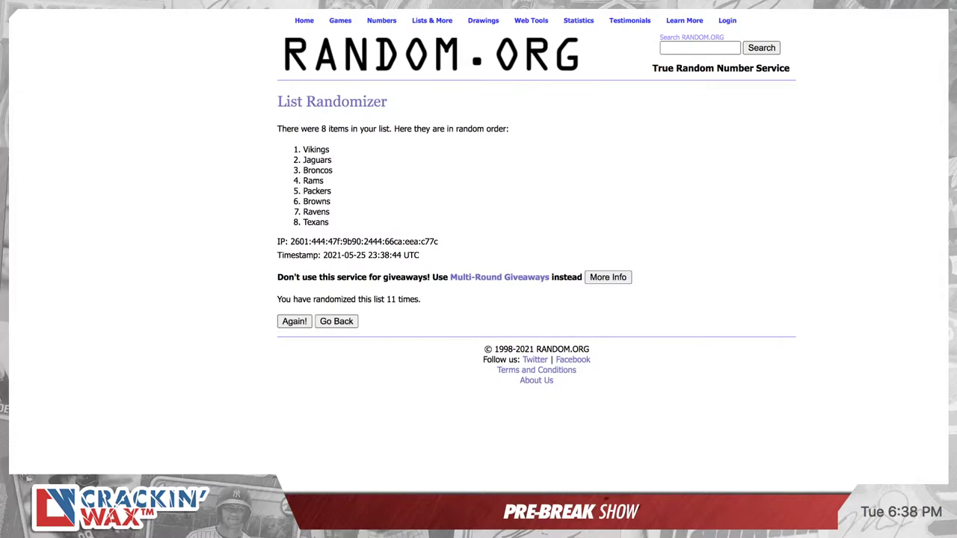
Copy the randomized team list into the 19 Certified Football sheet in Google Sheets, overwriting the last eight teams below Steelers
{"action": "left_click_drag", "start_coordinate": [331, 222], "coordinate": [303, 149]}
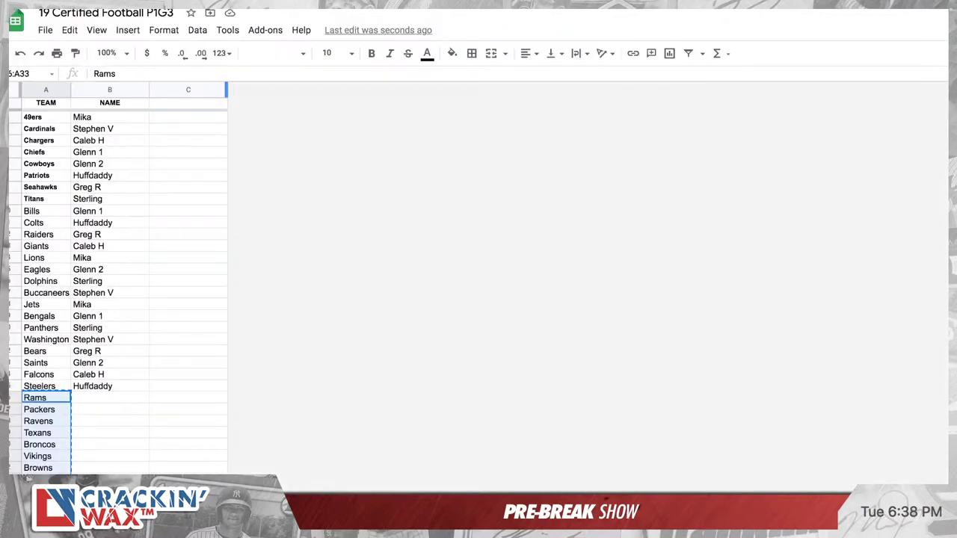
{"action": "type", "text": "Vikings Jaguars Broncos Rams Packers Browns Ravens"}
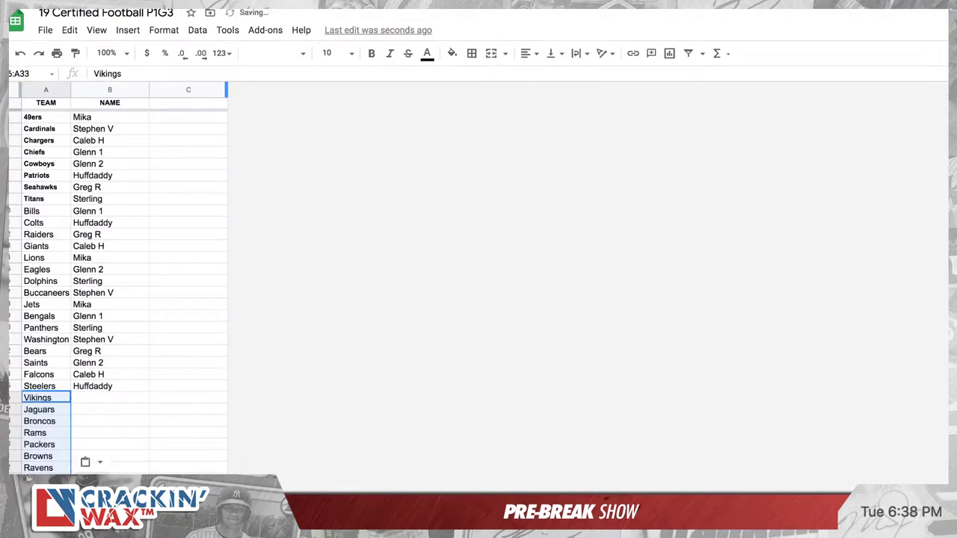
Copy the eight participant names beside 49ers through Titans into a new RANDOM.ORG List Randomizer form
{"action": "left_click", "coordinate": [109, 118]}
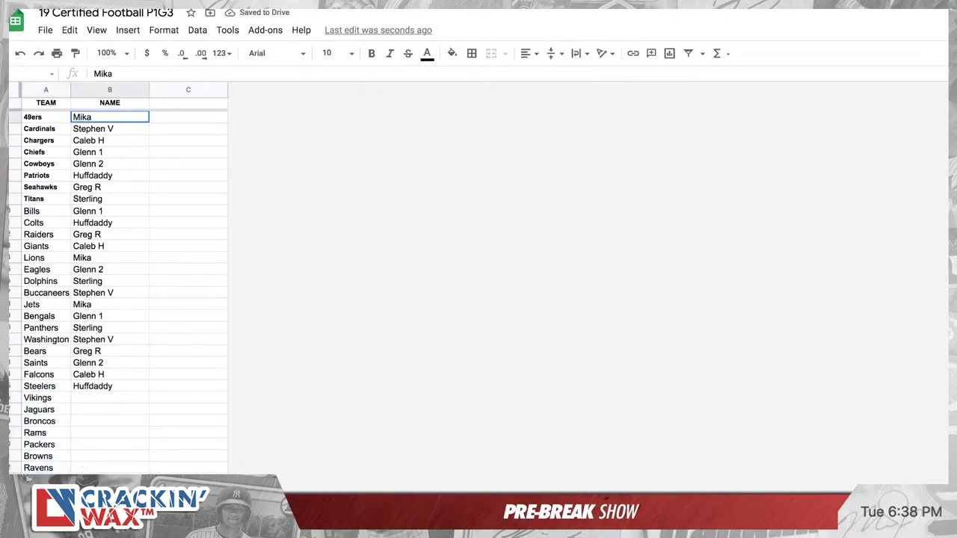
{"action": "left_click_drag", "start_coordinate": [109, 118], "coordinate": [110, 198]}
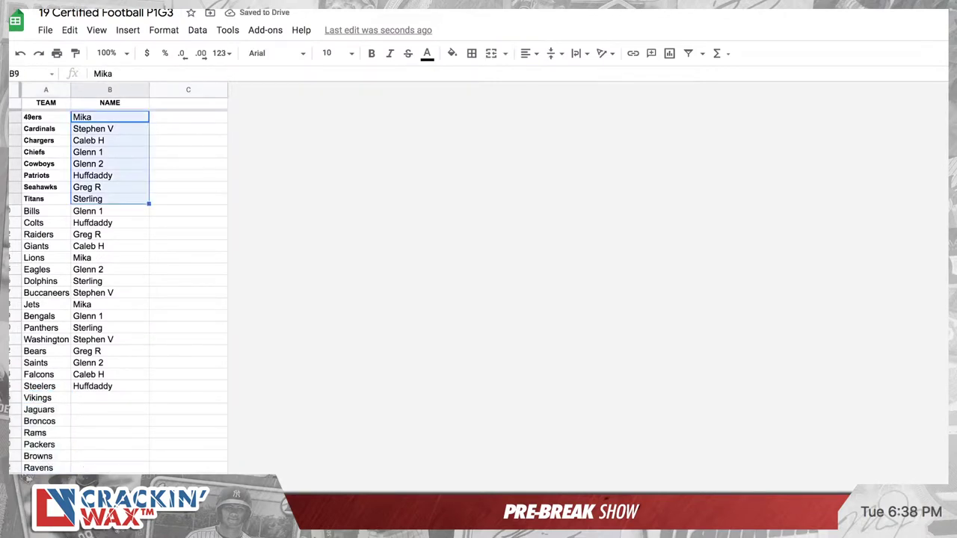
{"action": "key", "text": "ctrl+c"}
{"action": "key", "text": "ctrl+Tab"}
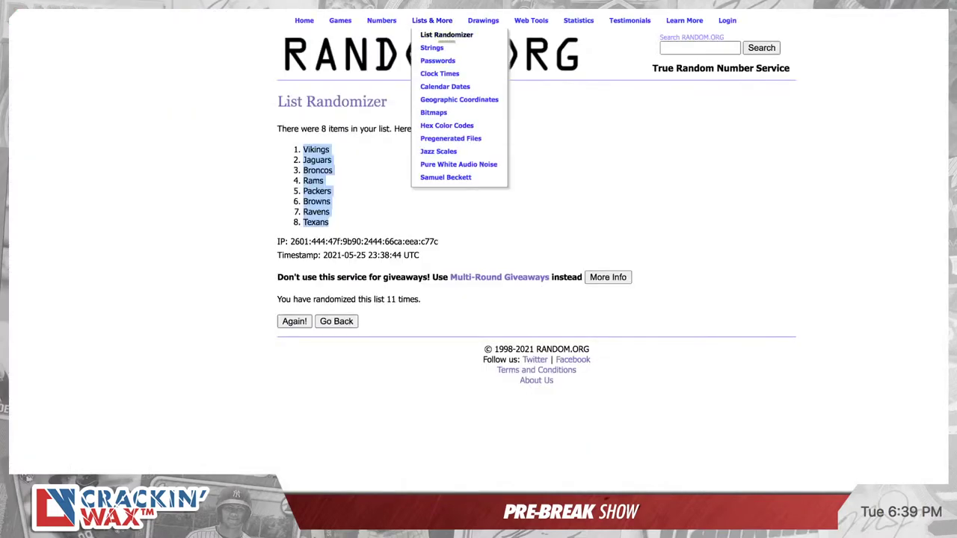
{"action": "left_click", "coordinate": [447, 35]}
{"action": "key", "text": "ctrl+v"}
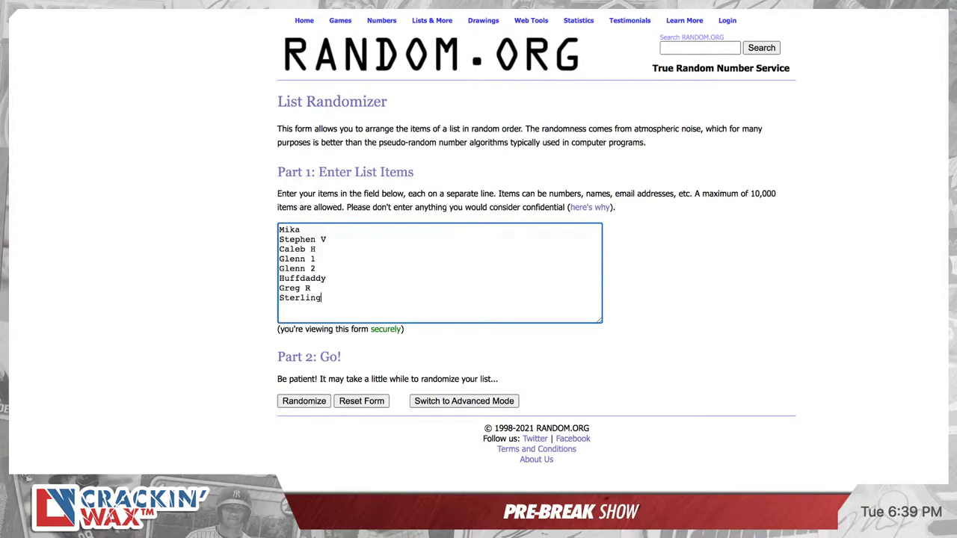
Randomize the list of eight participant names 11 times in total
{"action": "left_click", "coordinate": [304, 401]}
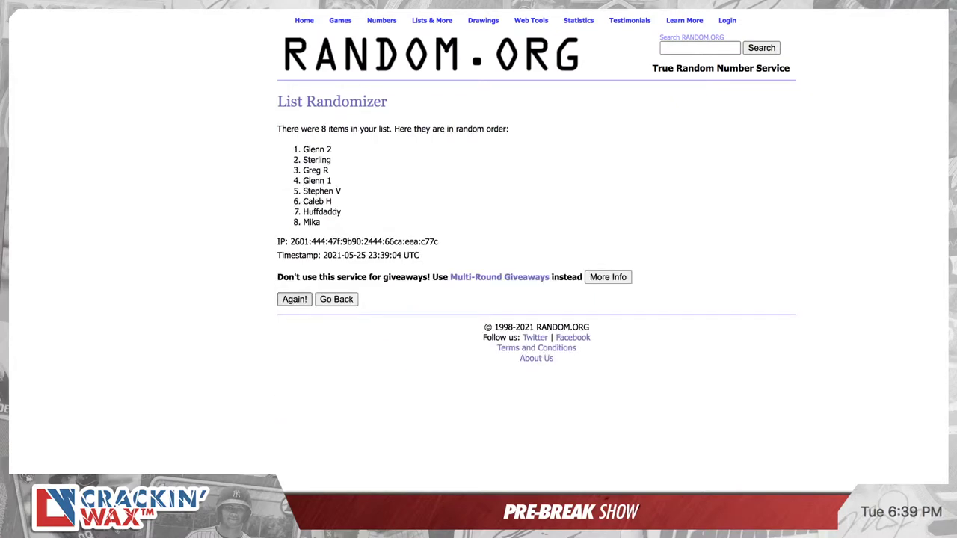
{"action": "key", "text": "Return"}
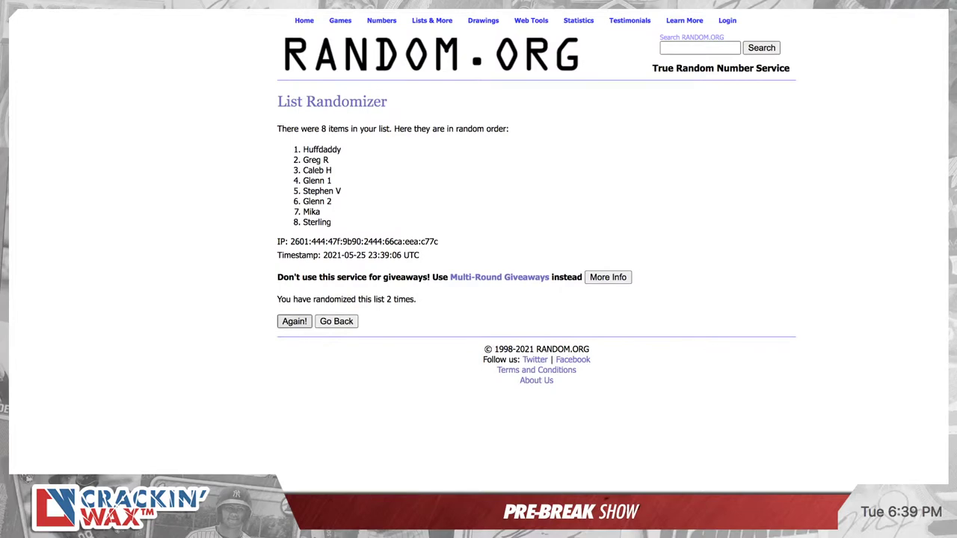
{"action": "key", "text": "Return"}
{"action": "key", "text": "Return"}
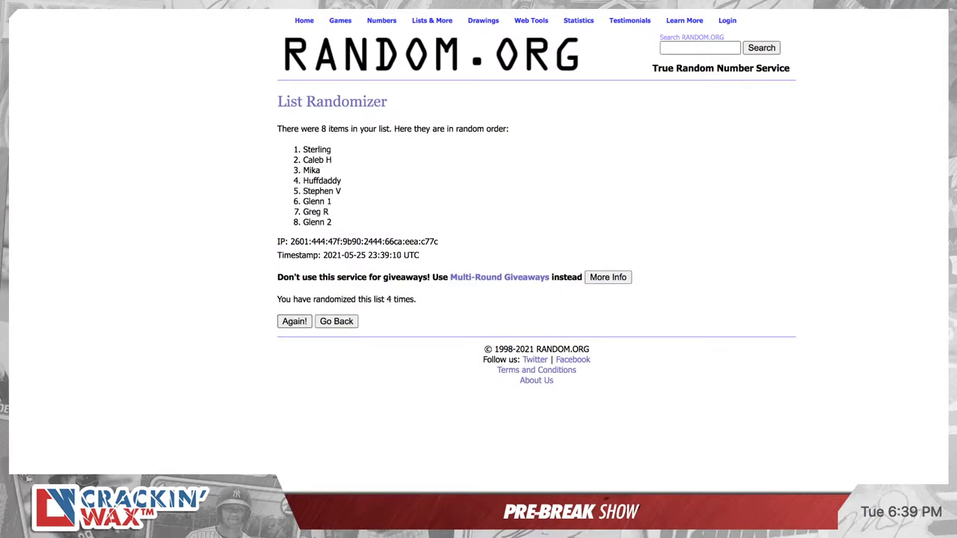
{"action": "key", "text": "Return"}
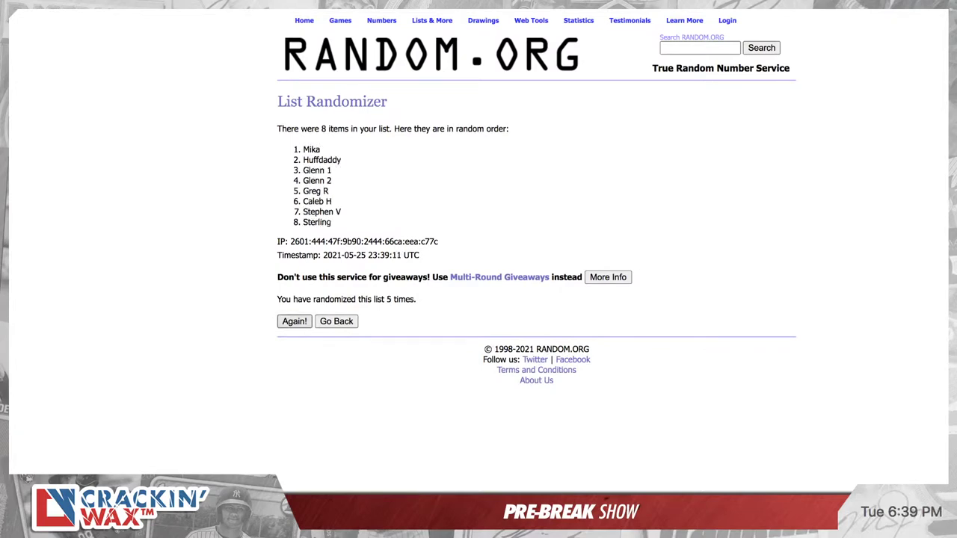
{"action": "key", "text": "Return"}
{"action": "key", "text": "Return"}
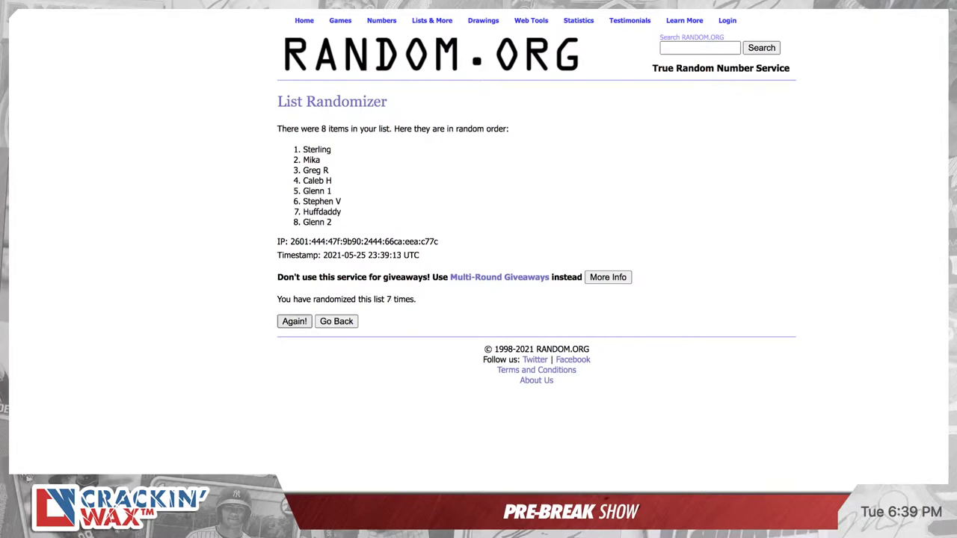
{"action": "key", "text": "Return"}
{"action": "key", "text": "Return"}
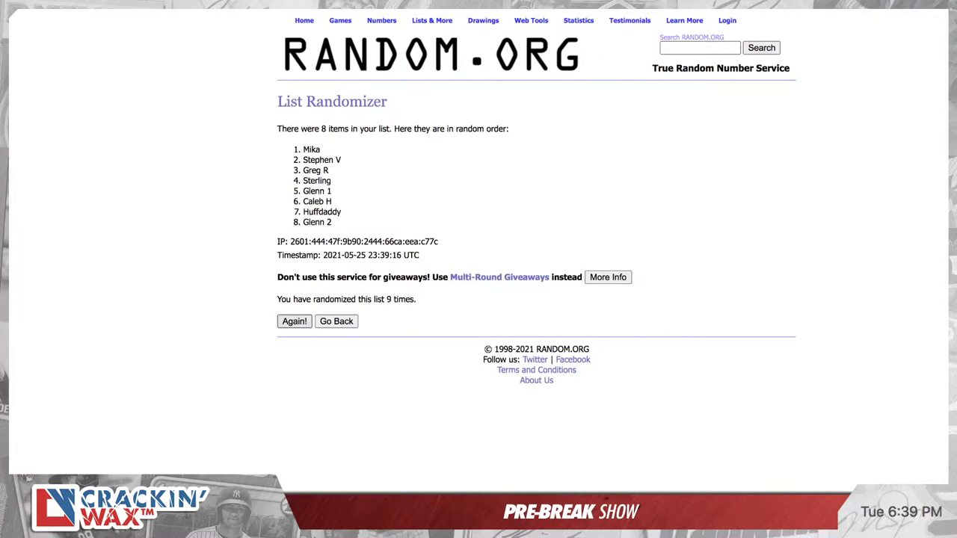
{"action": "key", "text": "Return"}
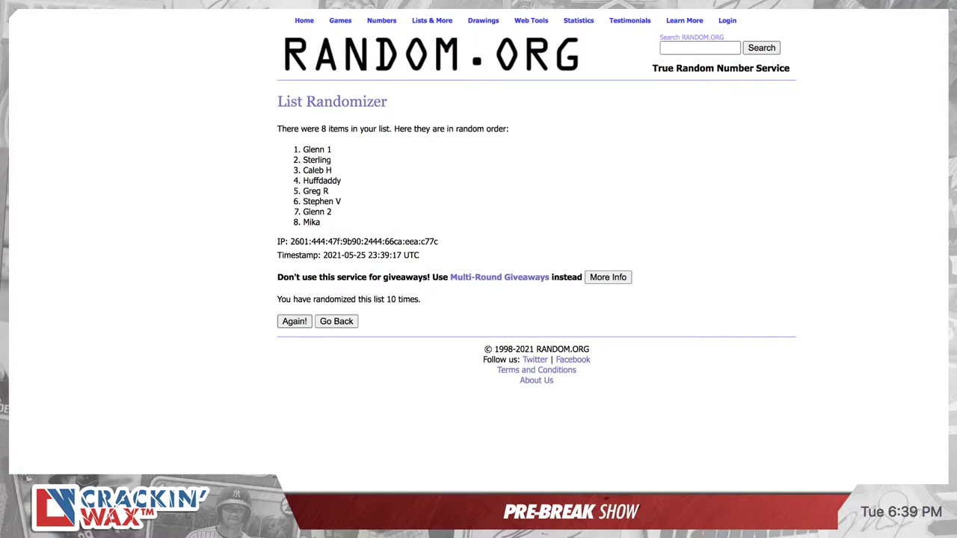
{"action": "key", "text": "Return"}
Copy the randomized names into the football sheet's name column, beside the last eight teams starting at Vikings
{"action": "left_click_drag", "start_coordinate": [332, 223], "coordinate": [303, 149]}
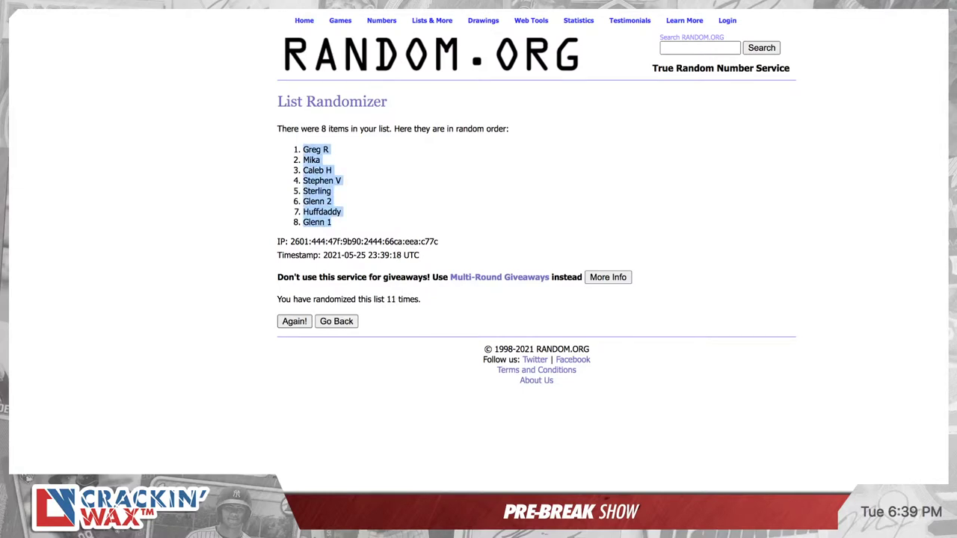
{"action": "key", "text": "ctrl+Tab"}
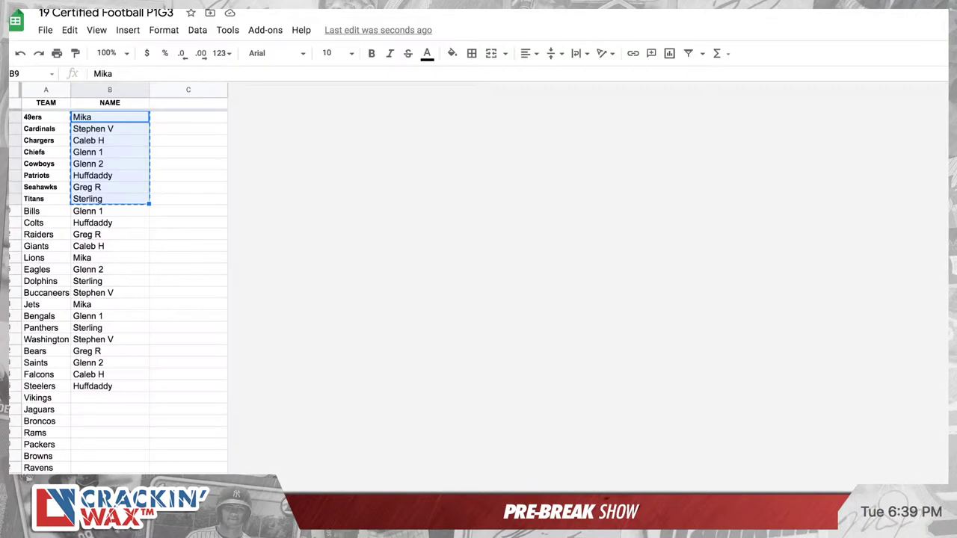
{"action": "left_click", "coordinate": [109, 397]}
{"action": "key", "text": "ctrl+v"}
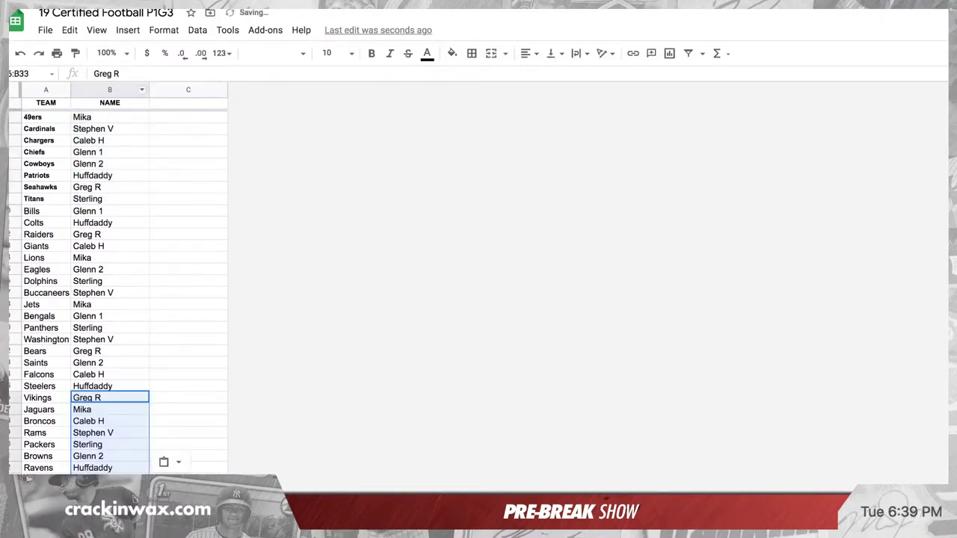
Sort the football sheet A → Z by the name column, and again A → Z by the team column
{"action": "left_click", "coordinate": [143, 90]}
{"action": "left_click", "coordinate": [145, 359]}
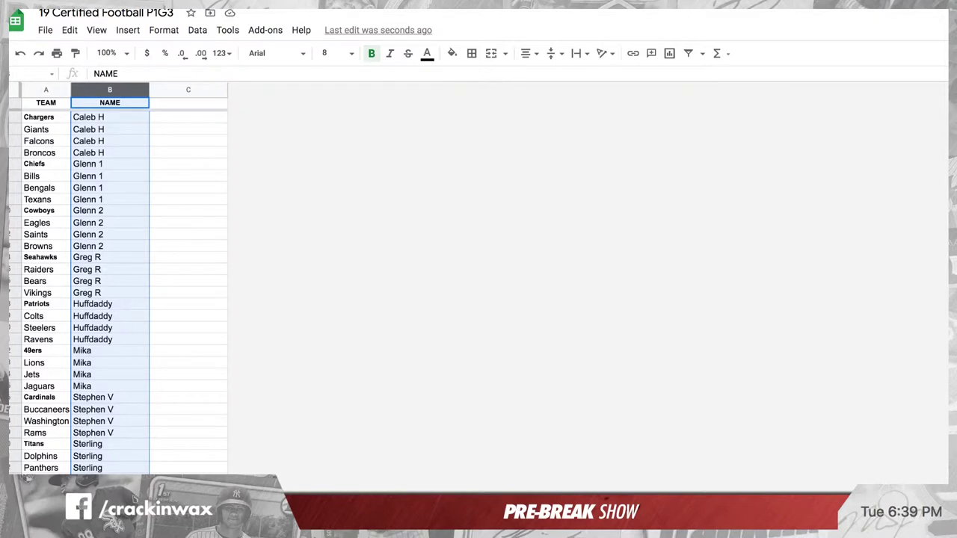
{"action": "left_click", "coordinate": [64, 90]}
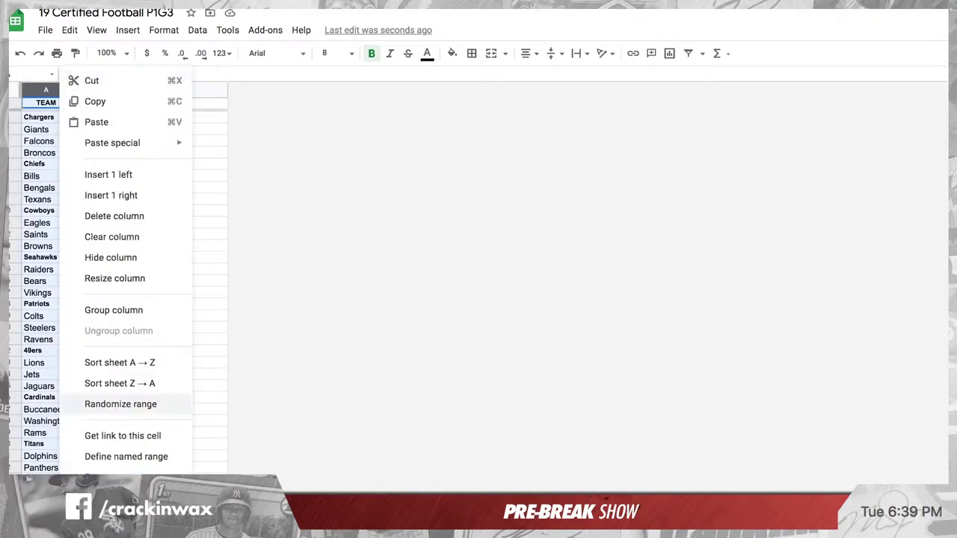
{"action": "left_click", "coordinate": [119, 362]}
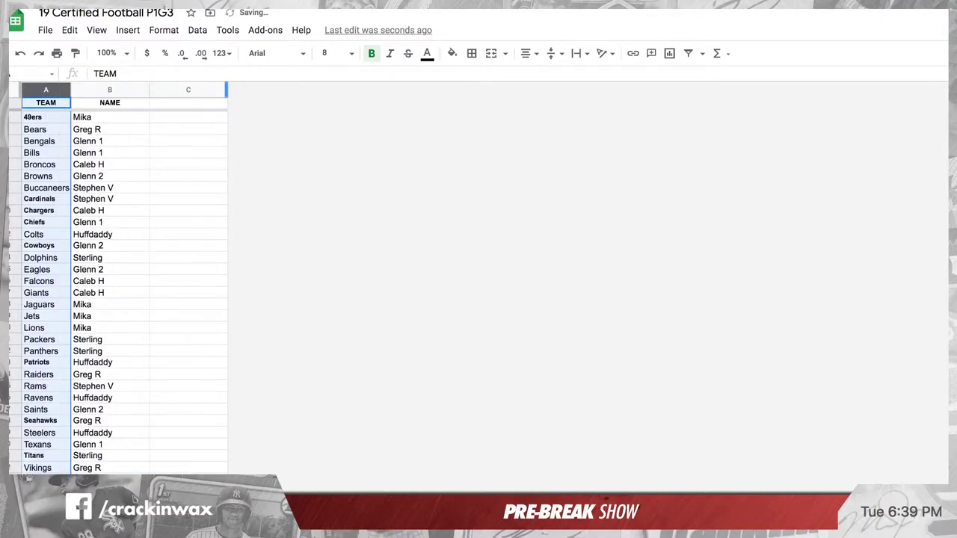
Copy the 20 teams from Angels to White Sox in the 2021 Diamond Kings sheet into a new RANDOM.ORG List Randomizer form
{"action": "key", "text": "ctrl+Tab"}
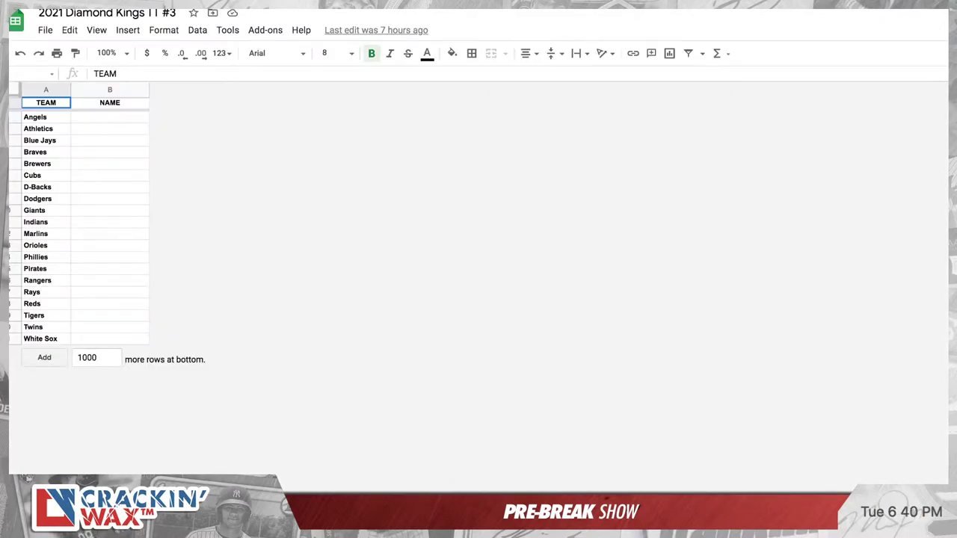
{"action": "left_click_drag", "start_coordinate": [46, 118], "coordinate": [37, 339]}
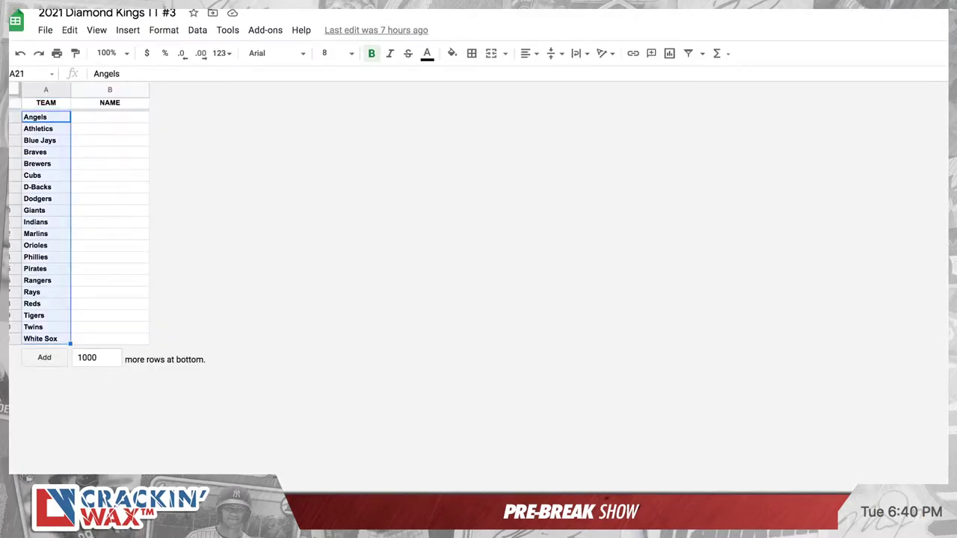
{"action": "key", "text": "ctrl+c"}
{"action": "key", "text": "ctrl+Tab"}
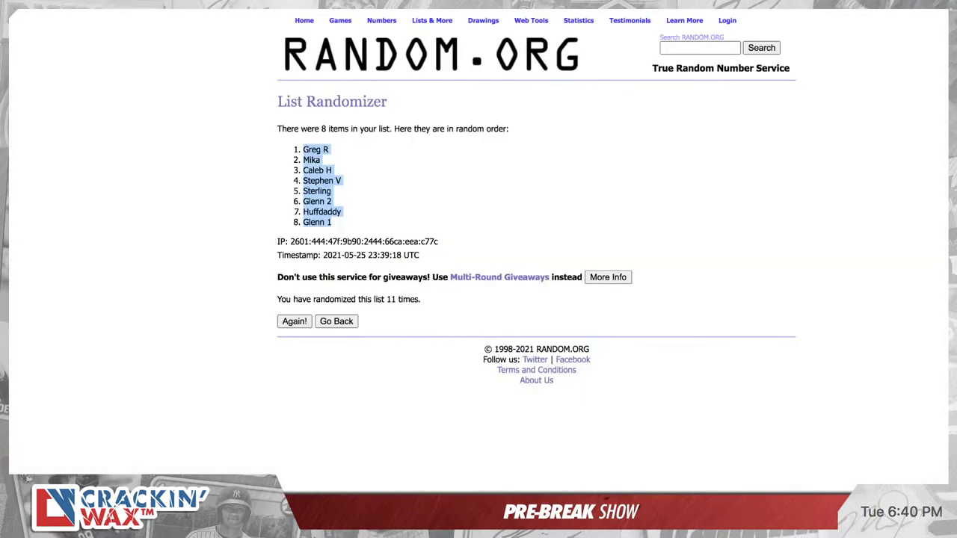
{"action": "left_click", "coordinate": [446, 34]}
{"action": "key", "text": "alt+Left"}
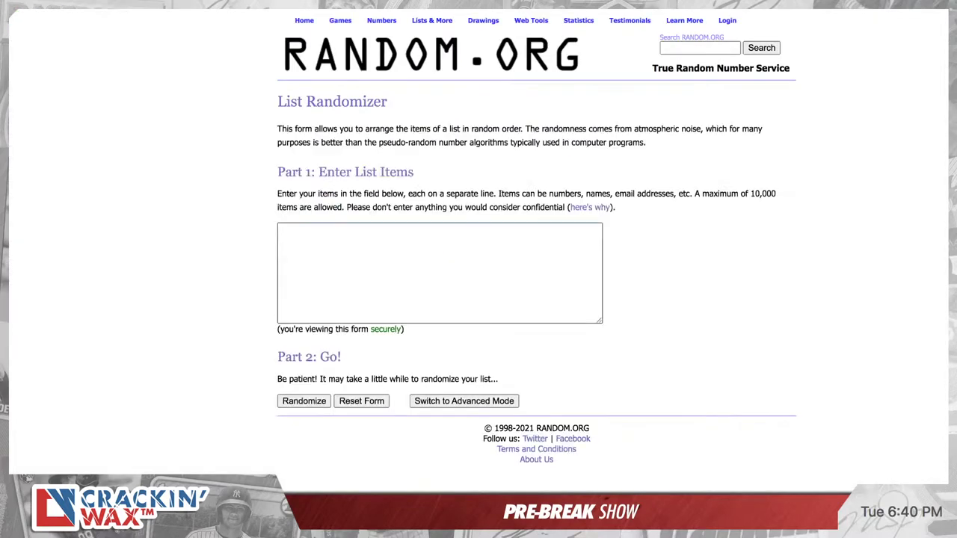
{"action": "key", "text": "ctrl+v"}
Randomize the list of 20 baseball teams 11 times in total
{"action": "left_click", "coordinate": [304, 401]}
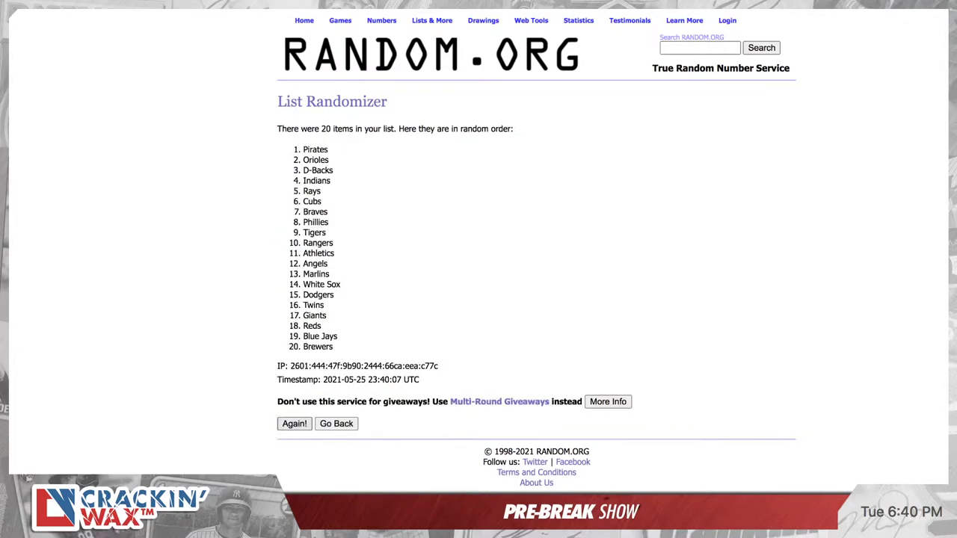
{"action": "key", "text": "Return"}
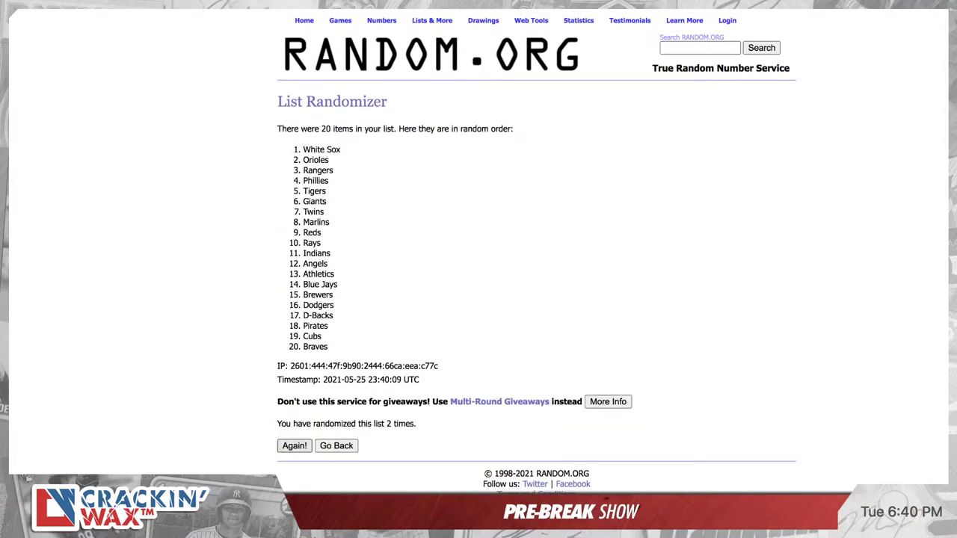
{"action": "key", "text": "Return"}
{"action": "key", "text": "Return"}
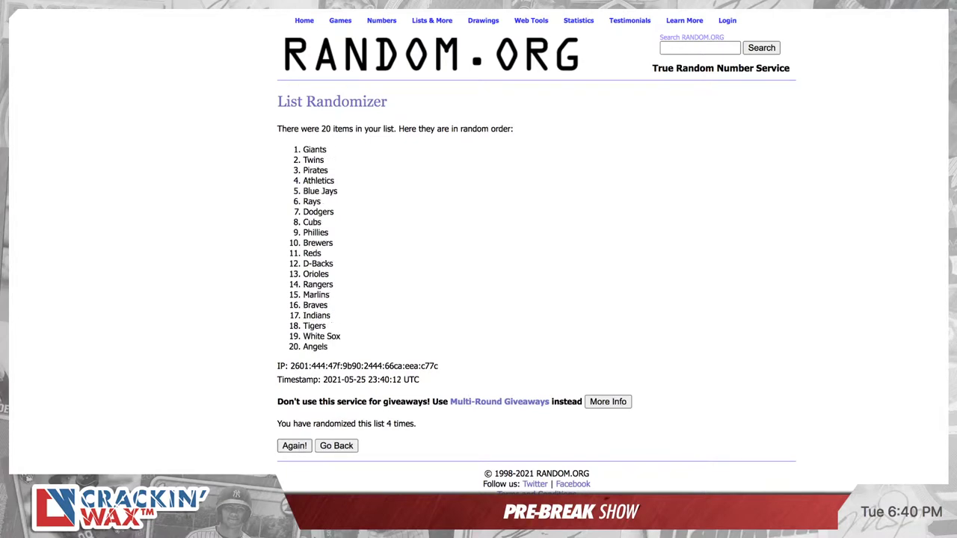
{"action": "key", "text": "Return"}
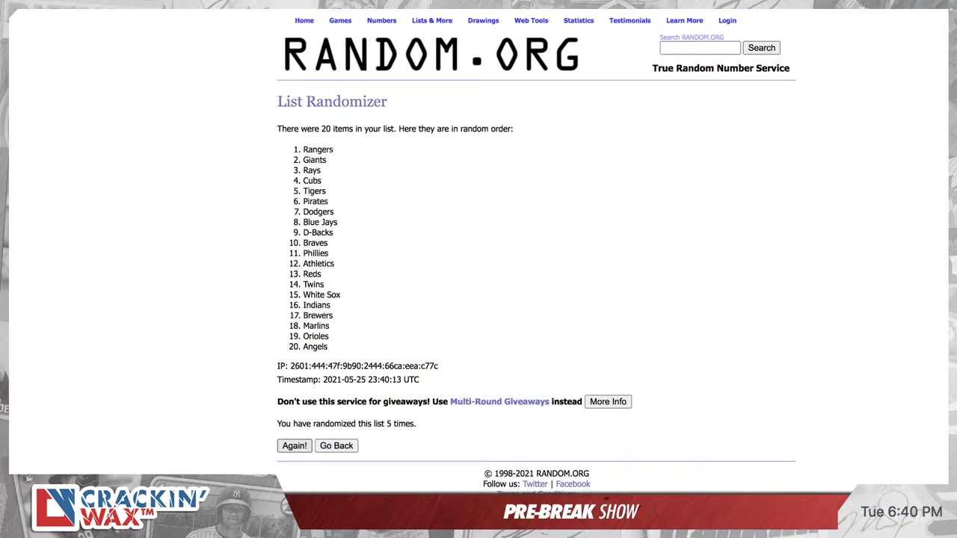
{"action": "key", "text": "Return"}
{"action": "key", "text": "Return"}
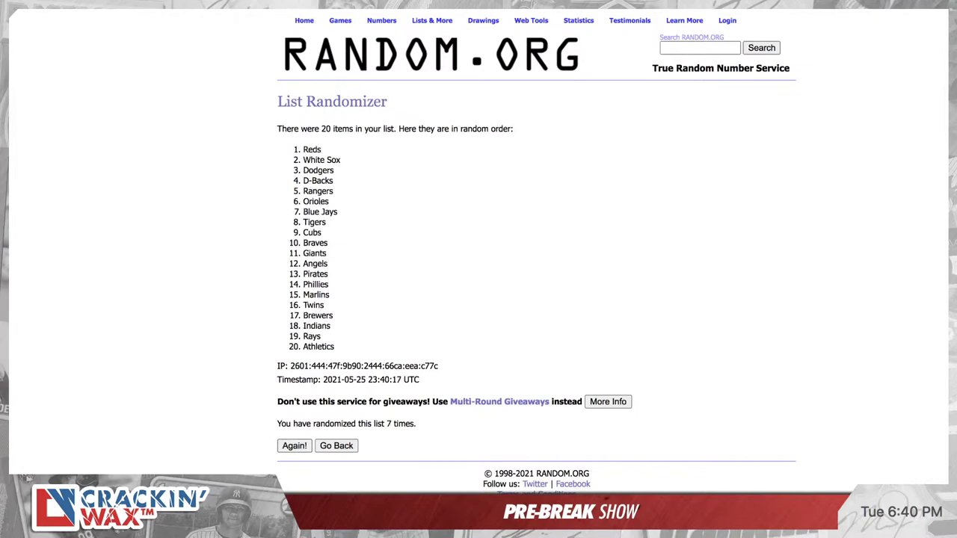
{"action": "key", "text": "Return"}
{"action": "key", "text": "Return"}
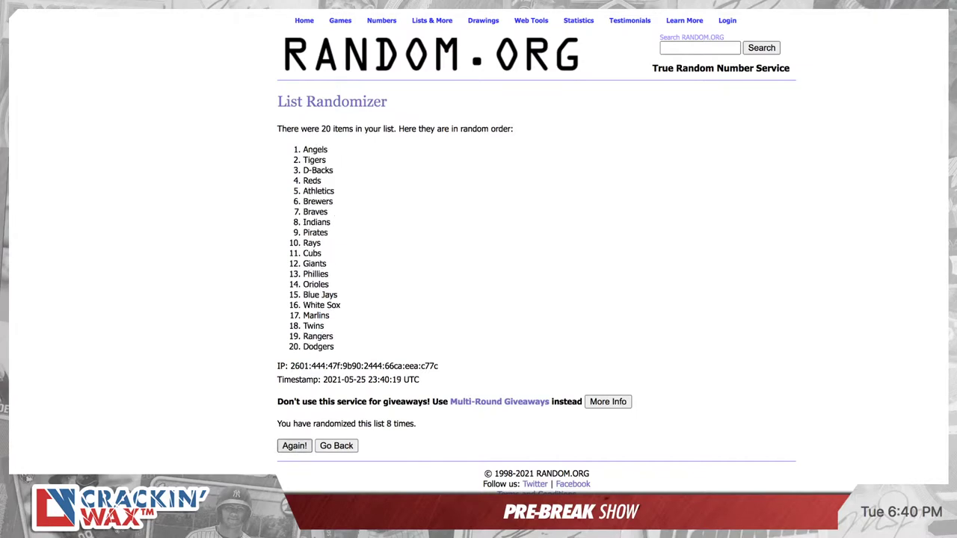
{"action": "key", "text": "Return"}
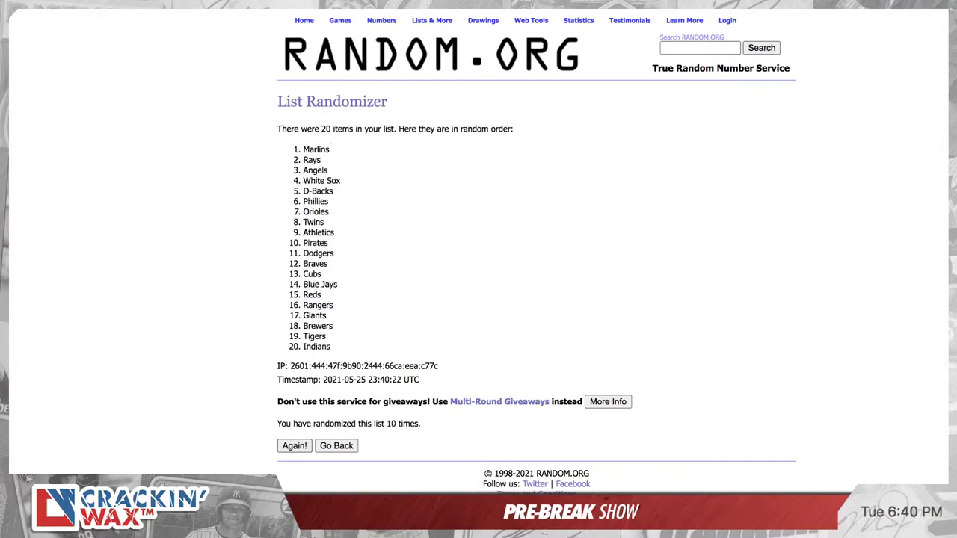
{"action": "key", "text": "Return"}
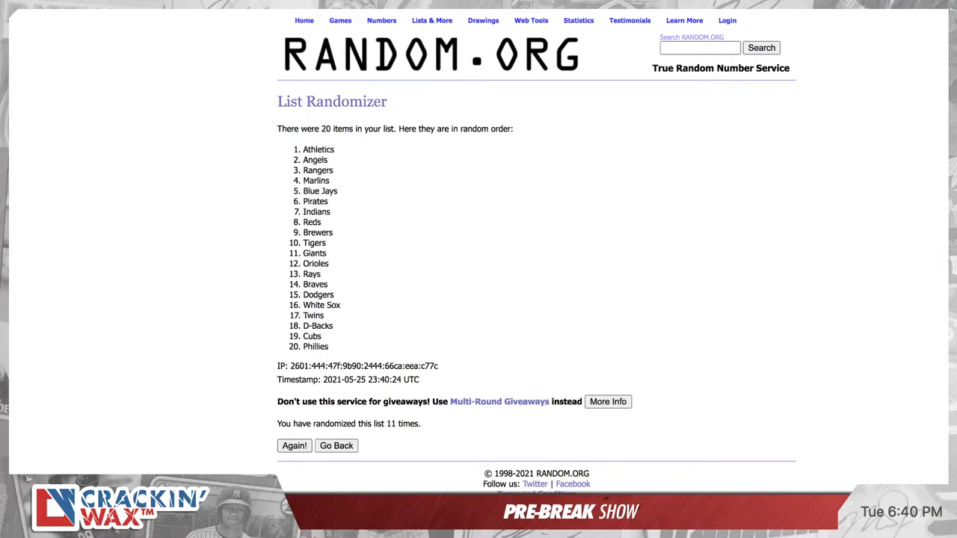
Copy the randomized baseball teams into the Diamond Kings sheet's team column, directly below Yankees
{"action": "left_click_drag", "start_coordinate": [329, 346], "coordinate": [302, 150]}
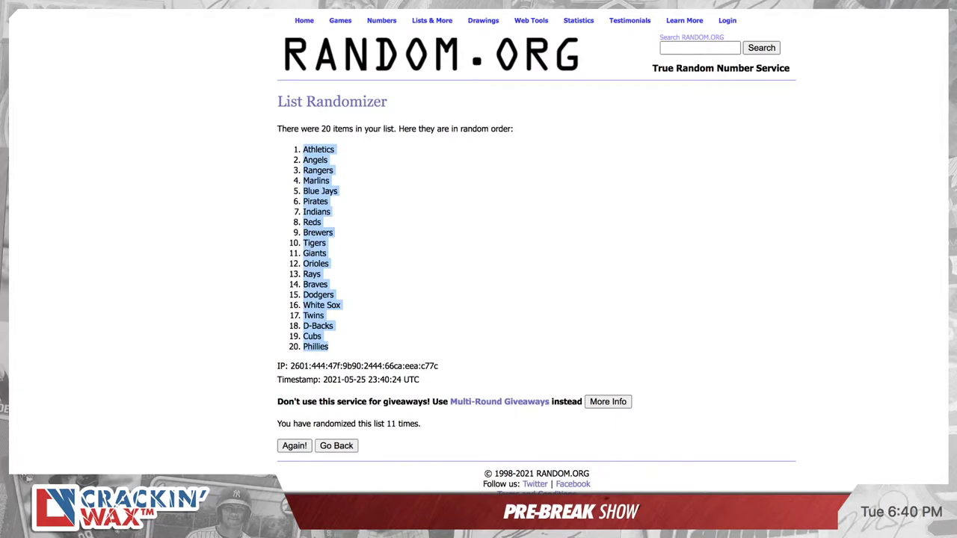
{"action": "key", "text": "ctrl+Tab"}
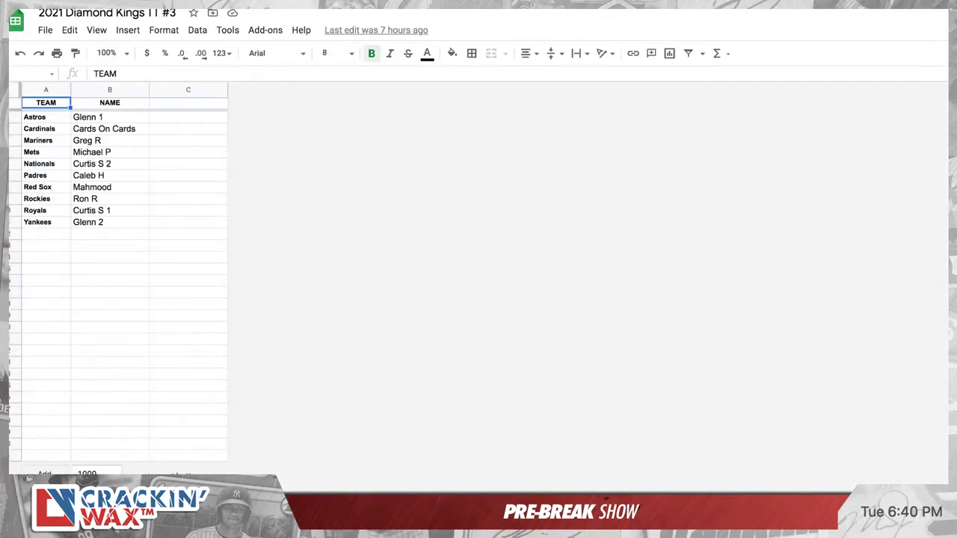
{"action": "left_click", "coordinate": [45, 233]}
{"action": "key", "text": "ctrl+v"}
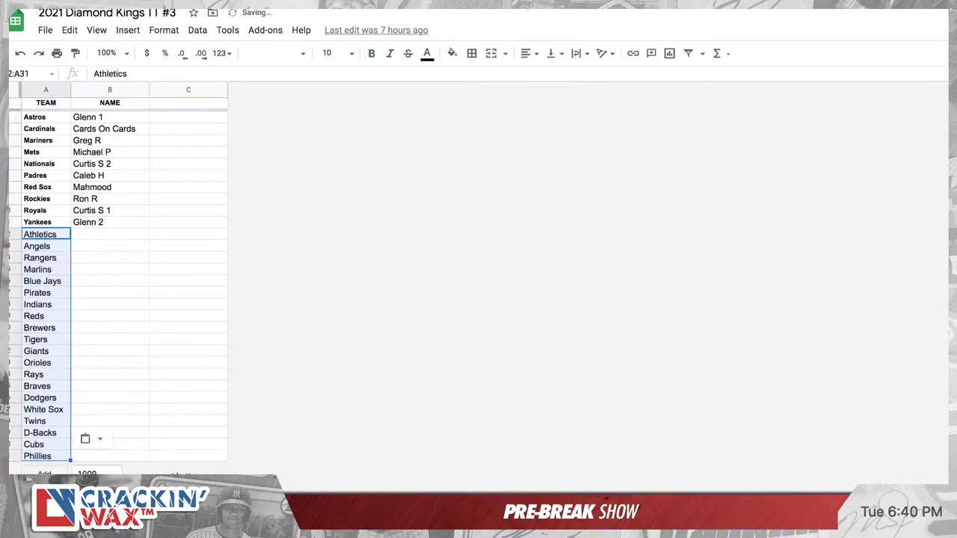
Copy the 10 participant names beside Astros through Yankees in the Diamond Kings sheet into a new RANDOM.ORG List Randomizer form
{"action": "left_click_drag", "start_coordinate": [110, 118], "coordinate": [109, 222]}
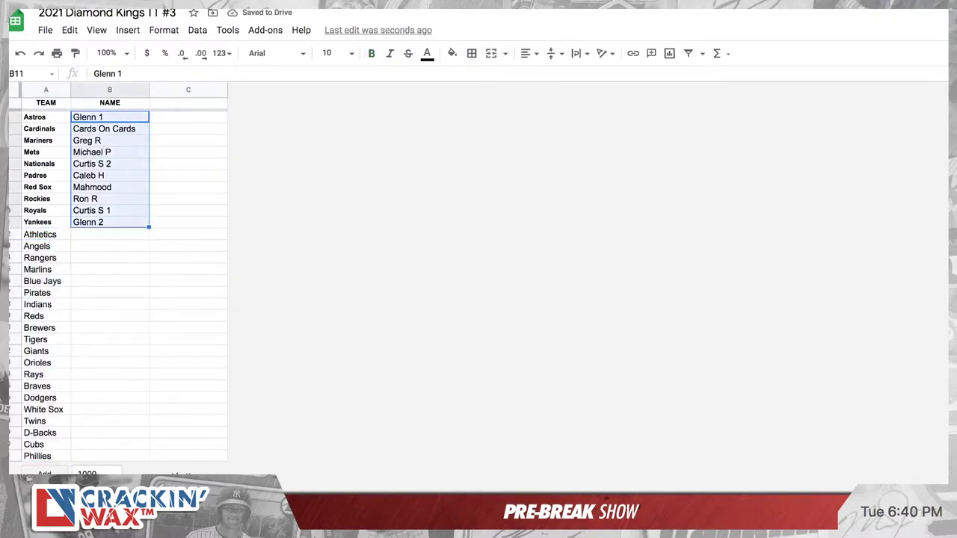
{"action": "key", "text": "ctrl+c"}
{"action": "key", "text": "ctrl+Tab"}
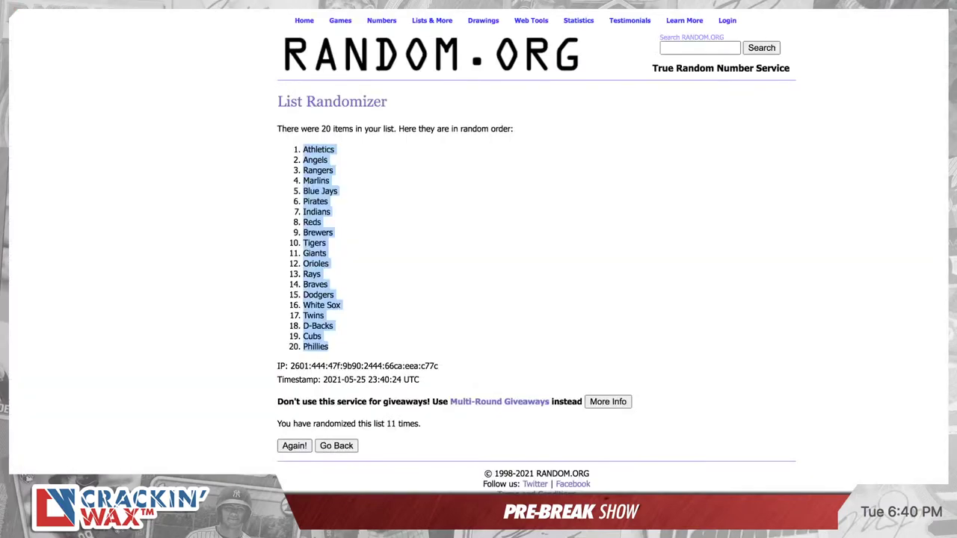
{"action": "left_click", "coordinate": [446, 35]}
{"action": "left_click", "coordinate": [447, 34]}
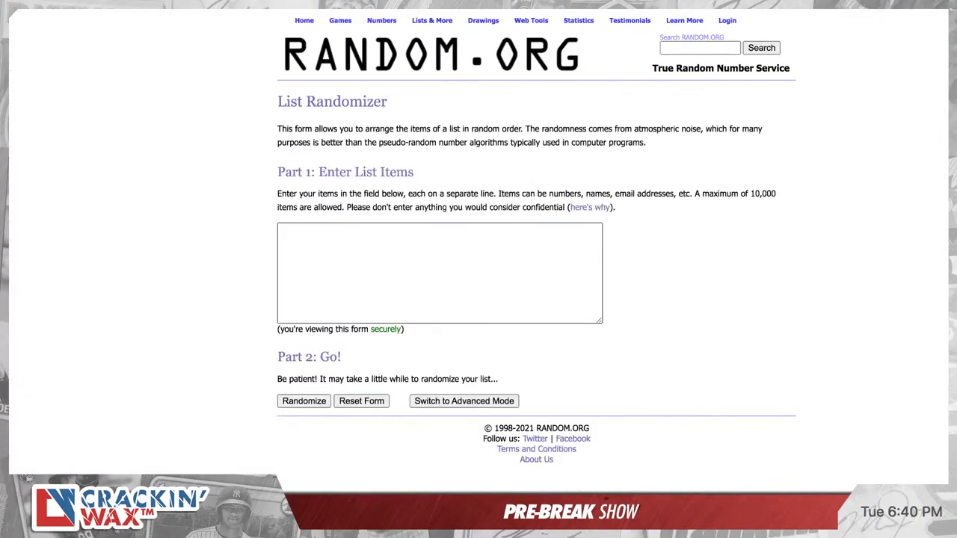
{"action": "key", "text": "ctrl+v"}
Randomize the list of 10 participant names 11 times in total
{"action": "left_click", "coordinate": [304, 401]}
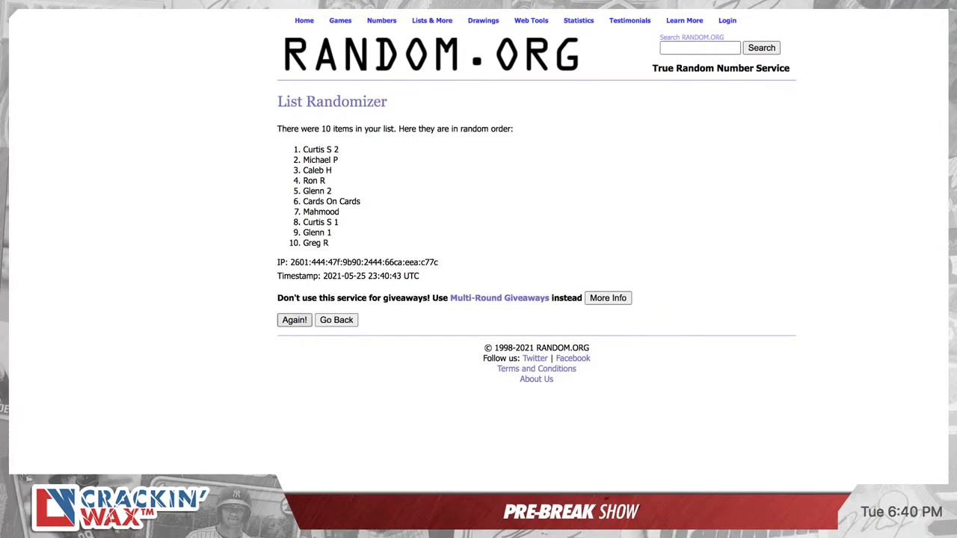
{"action": "left_click", "coordinate": [295, 320]}
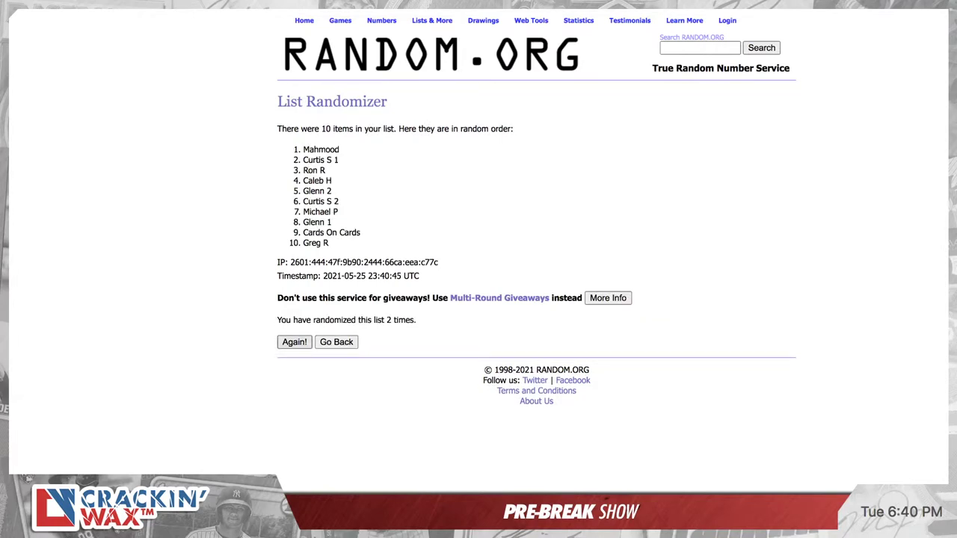
{"action": "left_click", "coordinate": [295, 343]}
{"action": "left_click", "coordinate": [295, 342]}
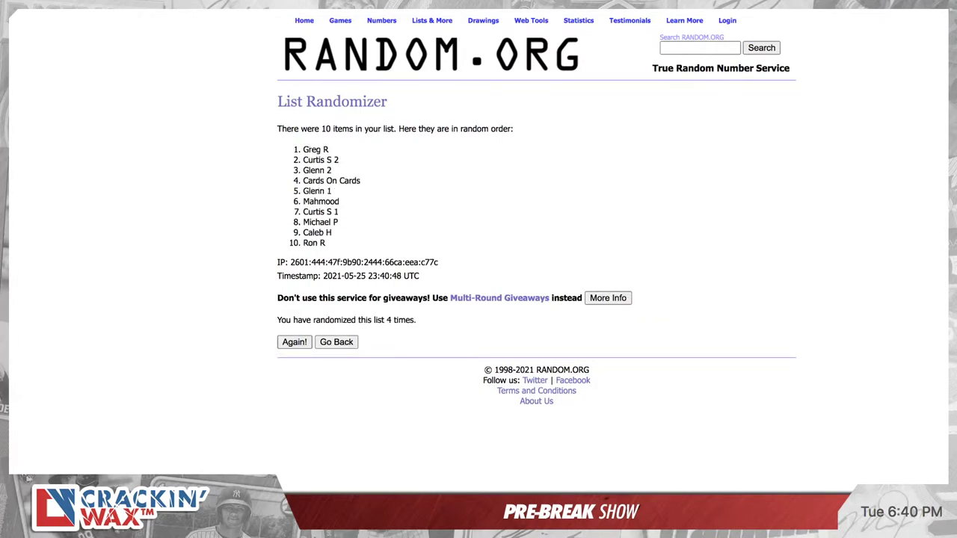
{"action": "left_click", "coordinate": [294, 342]}
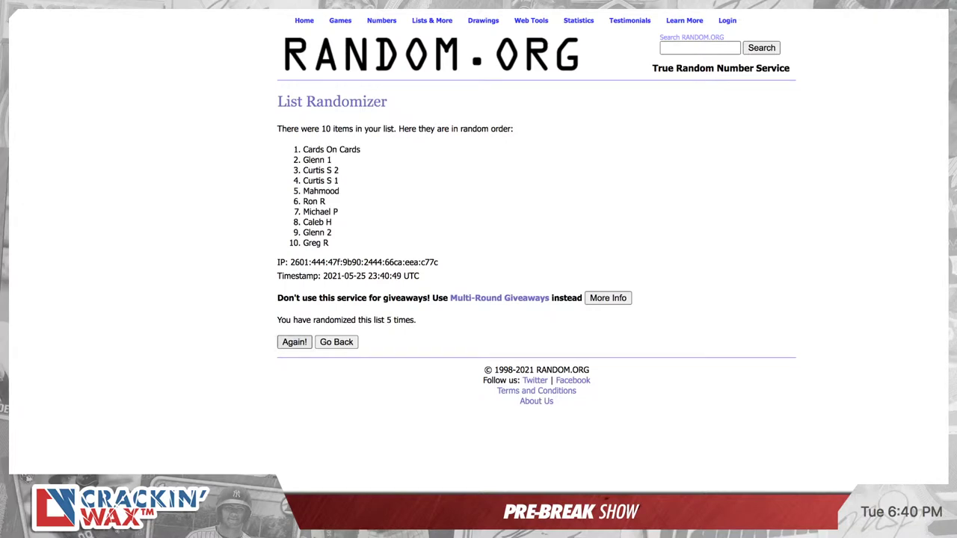
{"action": "left_click", "coordinate": [295, 342]}
{"action": "left_click", "coordinate": [294, 342]}
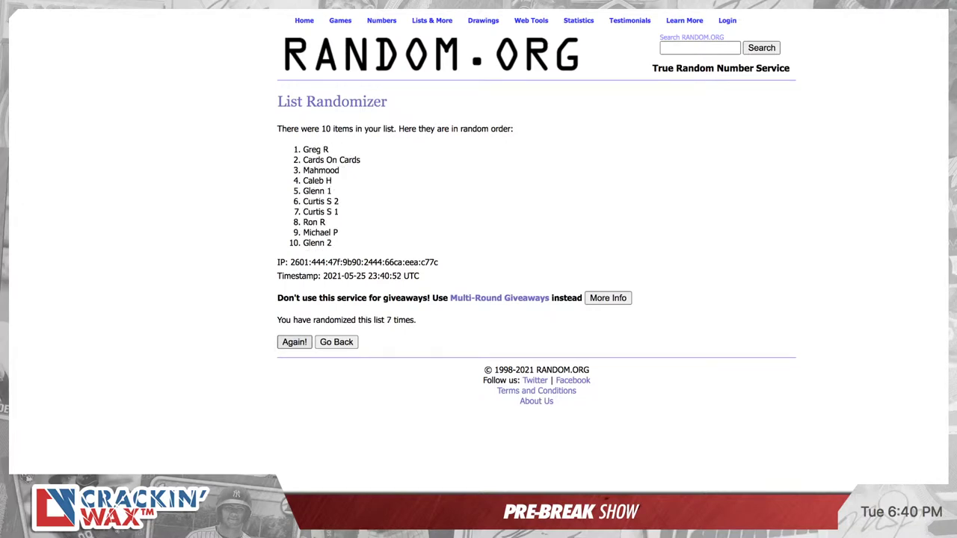
{"action": "left_click", "coordinate": [294, 342]}
{"action": "left_click", "coordinate": [294, 342]}
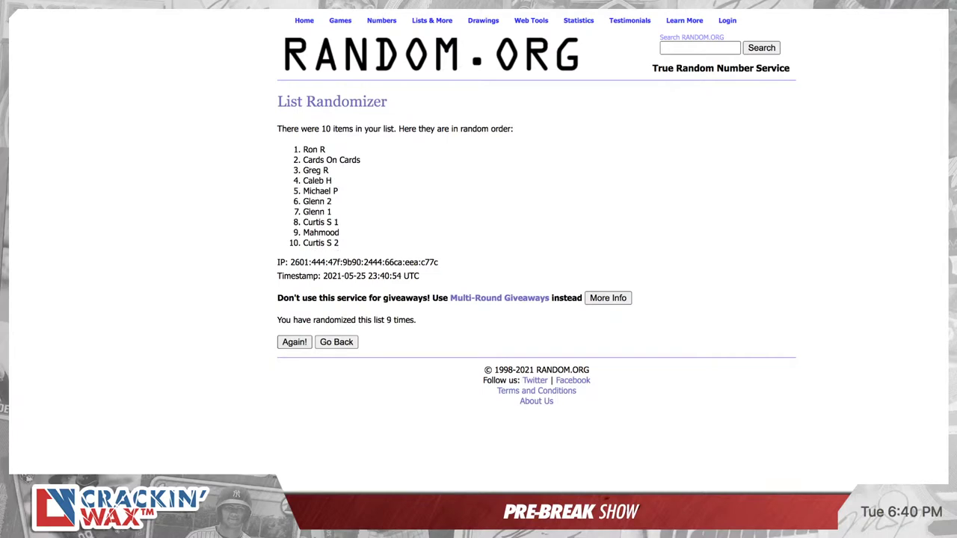
{"action": "left_click", "coordinate": [294, 342]}
{"action": "left_click", "coordinate": [295, 343]}
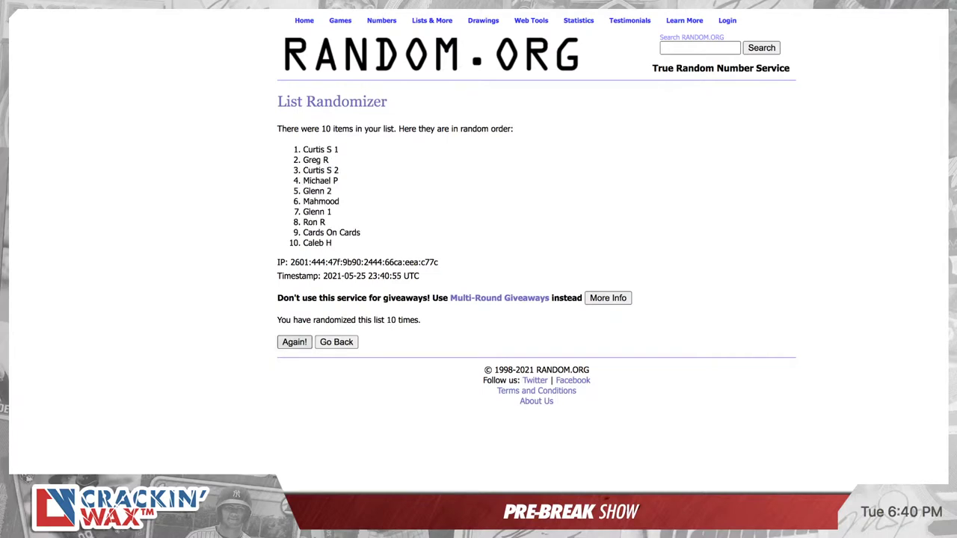
Copy the randomized participant names into the Diamond Kings sheet's name column, beside Athletics through Tigers
{"action": "left_click_drag", "start_coordinate": [332, 244], "coordinate": [303, 150]}
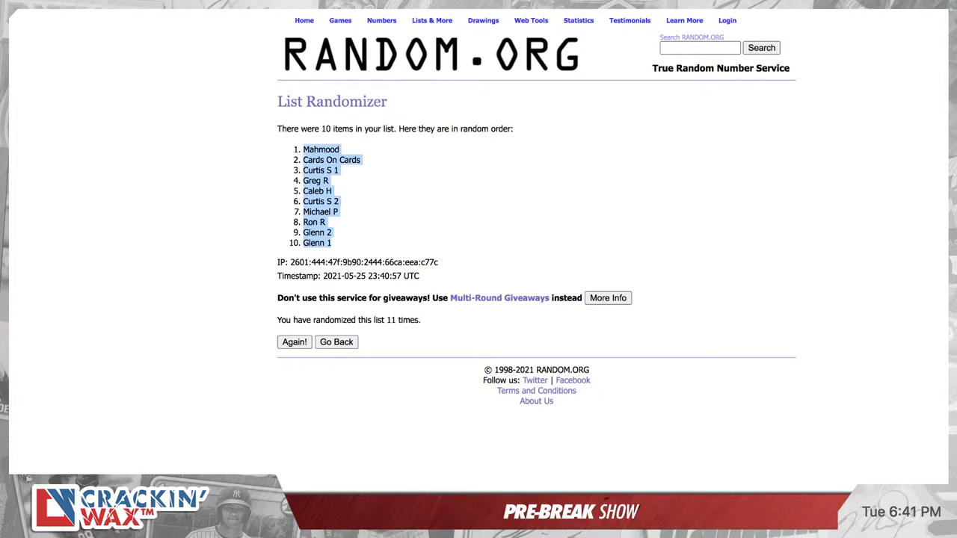
{"action": "key", "text": "ctrl+Tab"}
{"action": "left_click", "coordinate": [110, 234]}
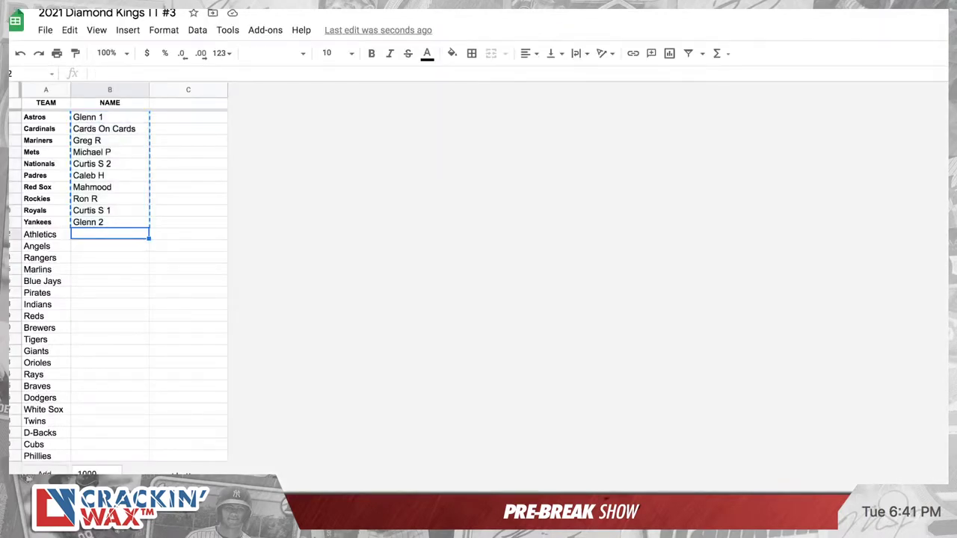
{"action": "key", "text": "ctrl+v"}
Copy the 10 teams from Giants to Phillies in the Diamond Kings sheet into a new RANDOM.ORG List Randomizer form
{"action": "left_click_drag", "start_coordinate": [46, 352], "coordinate": [46, 456]}
{"action": "key", "text": "ctrl+c"}
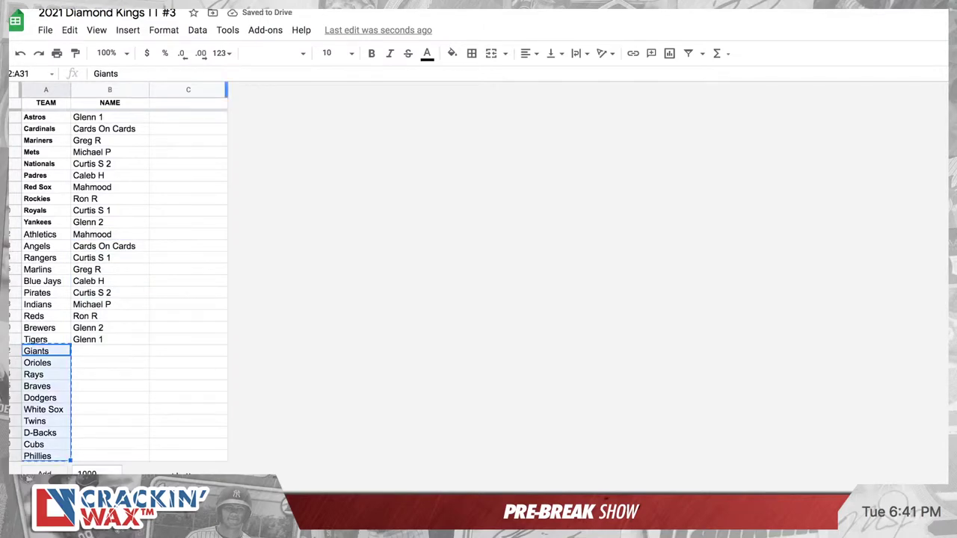
{"action": "key", "text": "ctrl+Tab"}
{"action": "mouse_move", "coordinate": [432, 20]}
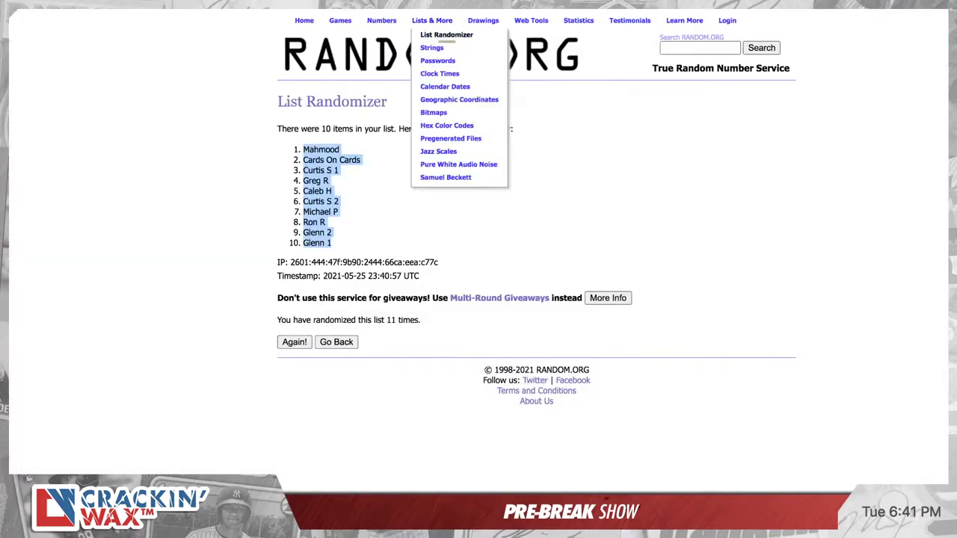
{"action": "left_click", "coordinate": [446, 35]}
{"action": "left_click", "coordinate": [440, 273]}
{"action": "key", "text": "ctrl+v"}
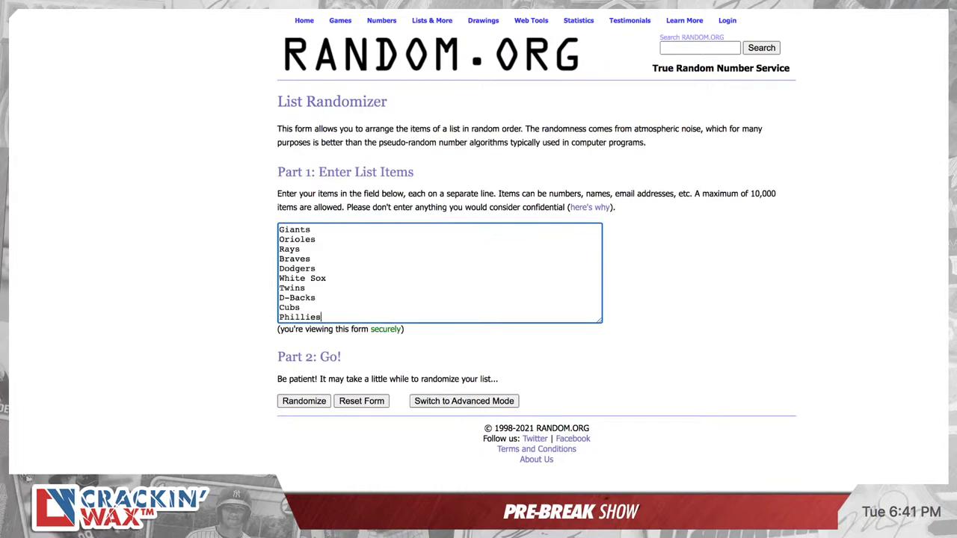
Randomize the list of 10 remaining baseball teams 11 times in total
{"action": "key", "text": "Tab"}
{"action": "key", "text": "Return"}
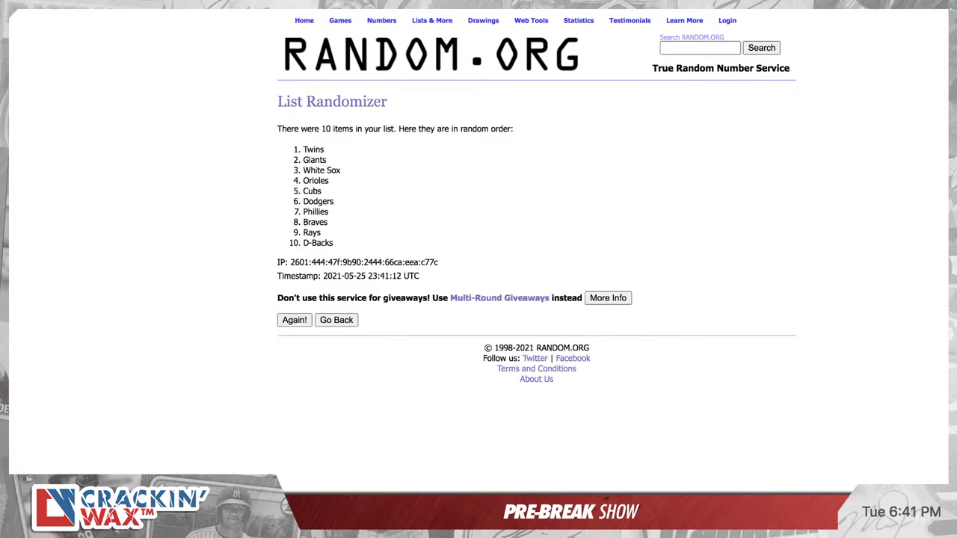
{"action": "left_click", "coordinate": [295, 320]}
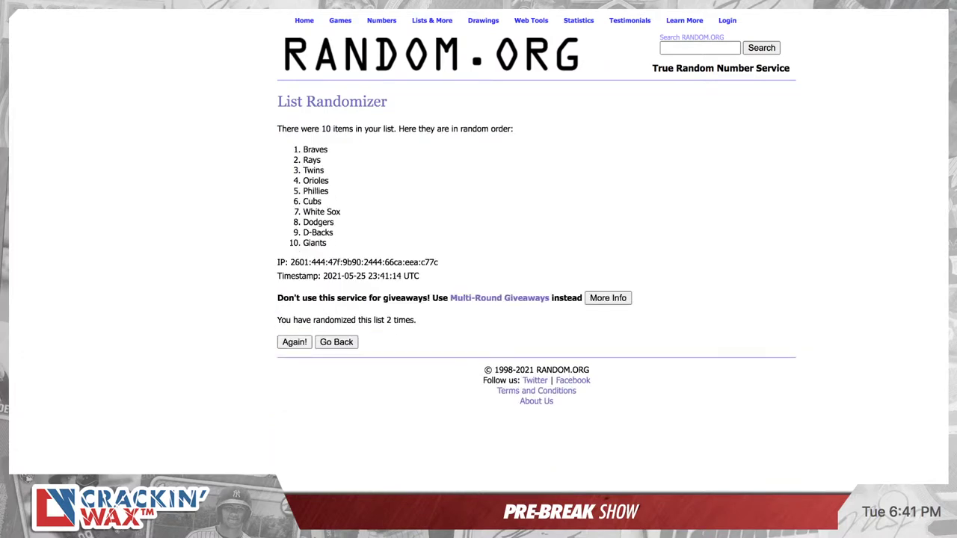
{"action": "left_click", "coordinate": [294, 342]}
{"action": "key", "text": "Return"}
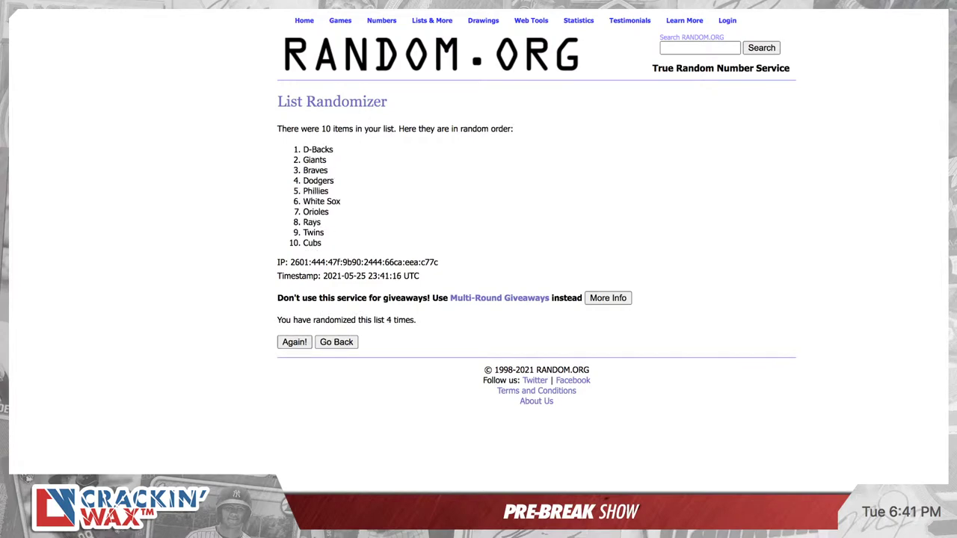
{"action": "key", "text": "Return"}
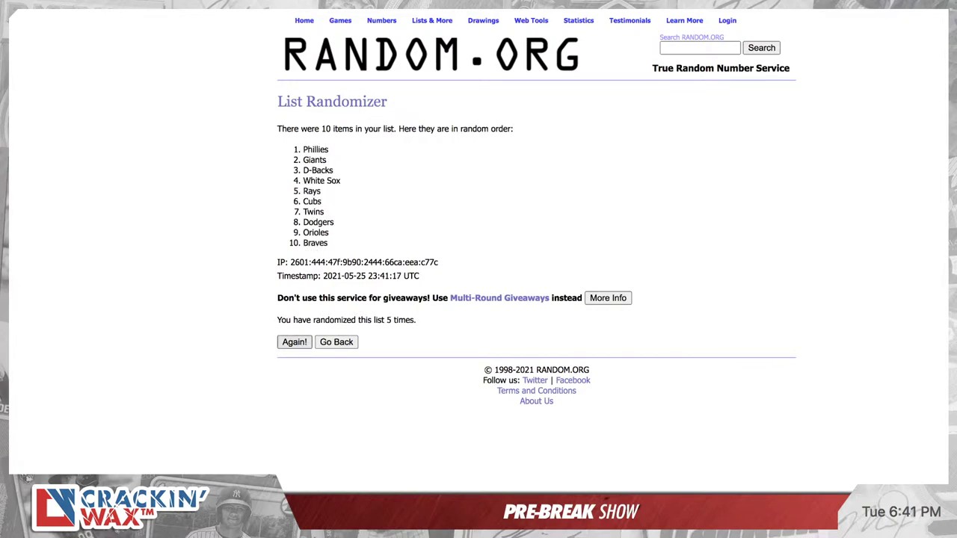
{"action": "key", "text": "Return"}
{"action": "key", "text": "Return"}
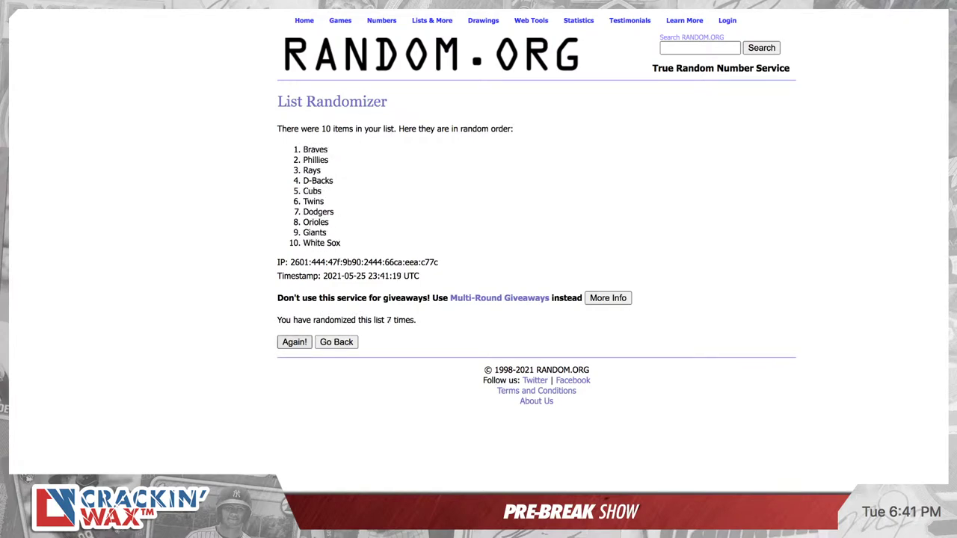
{"action": "key", "text": "Return"}
{"action": "key", "text": "Return"}
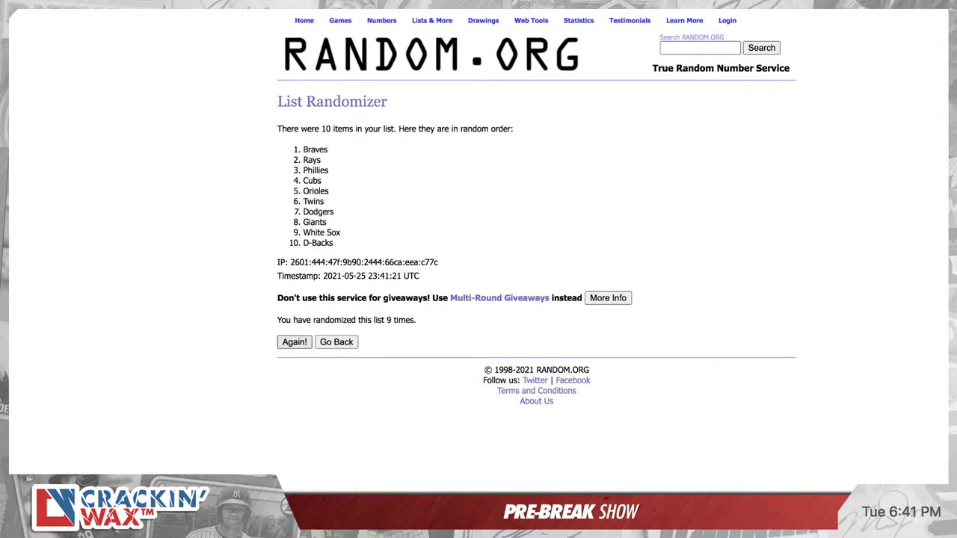
{"action": "key", "text": "Return"}
{"action": "key", "text": "Return"}
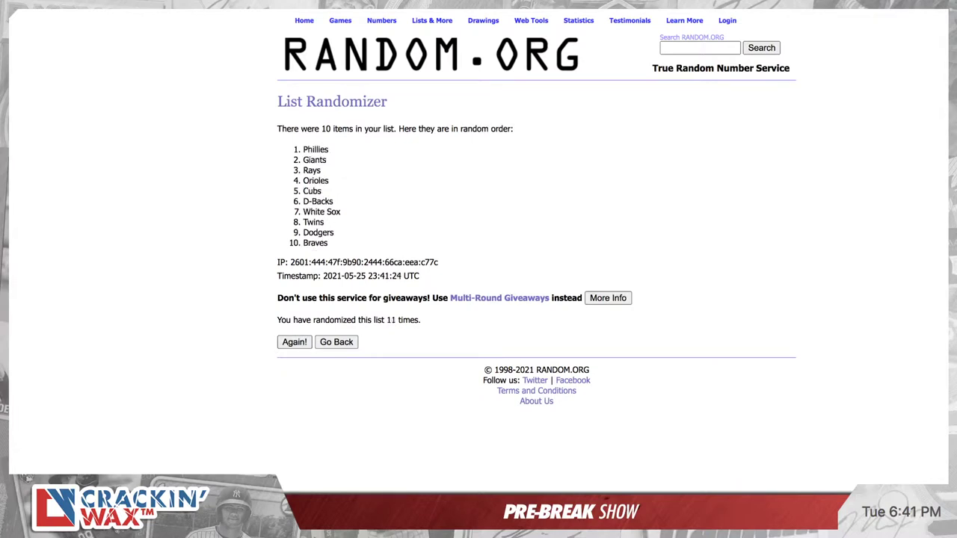
Replace the last 10 teams below Tigers in the Diamond Kings sheet with the newly randomized team order
{"action": "left_click_drag", "start_coordinate": [328, 243], "coordinate": [302, 150]}
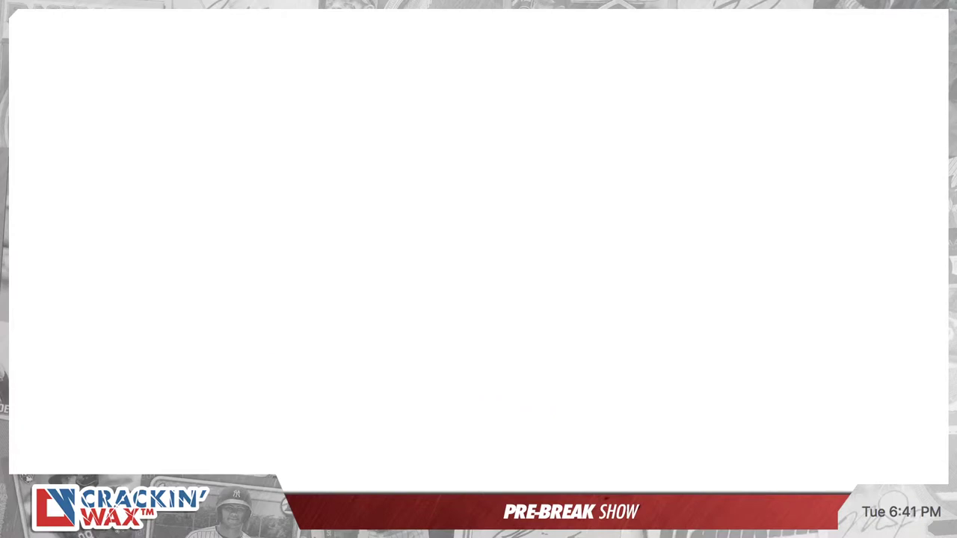
{"action": "key", "text": "ctrl+v"}
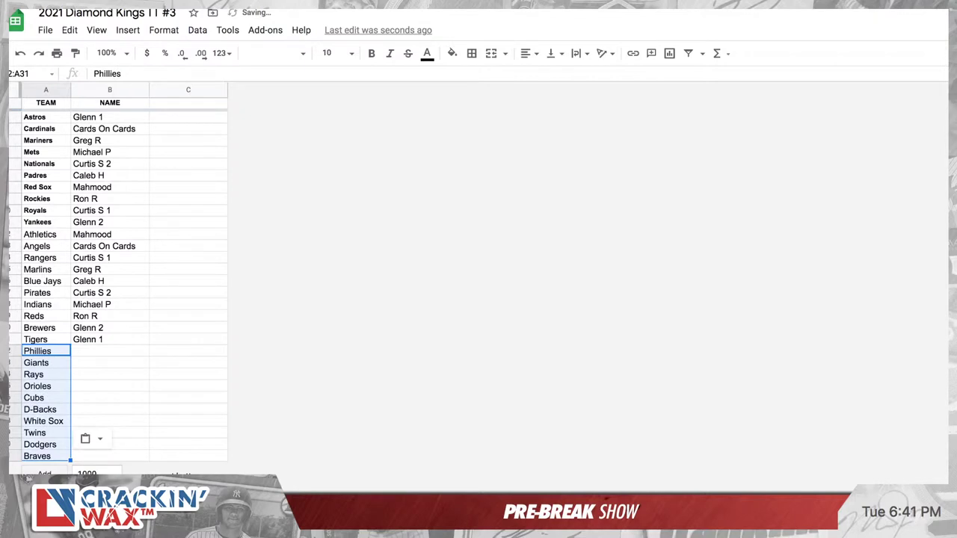
Copy the 10 participant names beside Astros through Yankees into a fresh RANDOM.ORG List Randomizer form for the last 10 teams
{"action": "left_click_drag", "start_coordinate": [110, 118], "coordinate": [110, 222]}
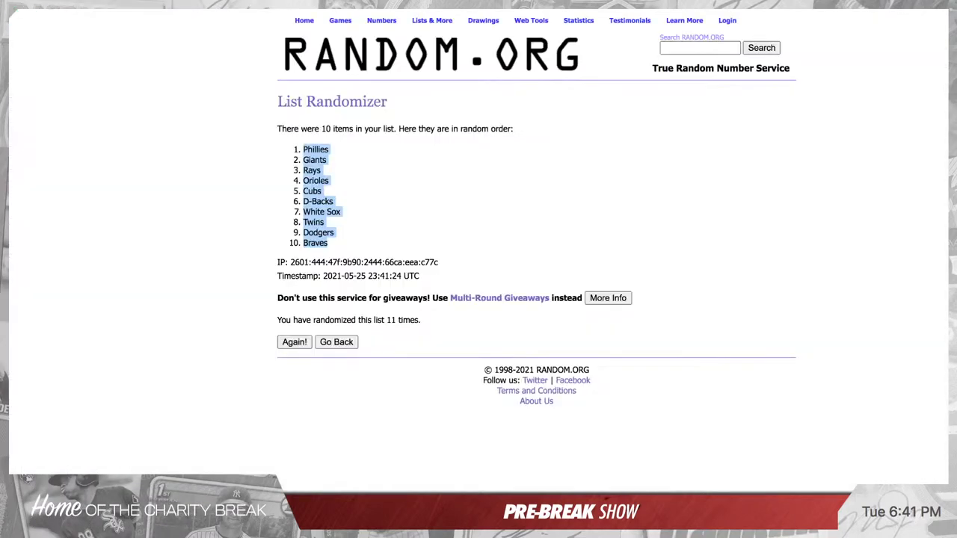
{"action": "mouse_move", "coordinate": [432, 21]}
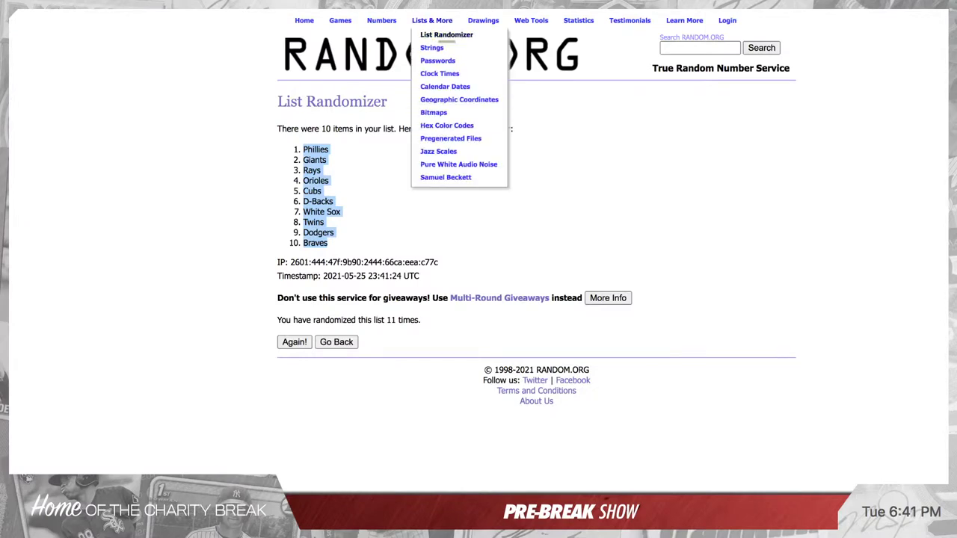
{"action": "left_click", "coordinate": [447, 34]}
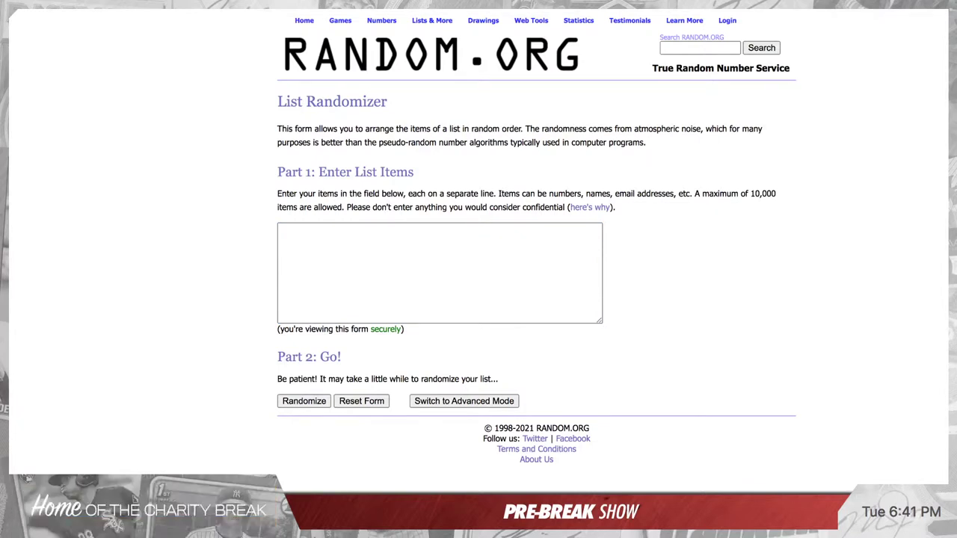
{"action": "key", "text": "ctrl+v"}
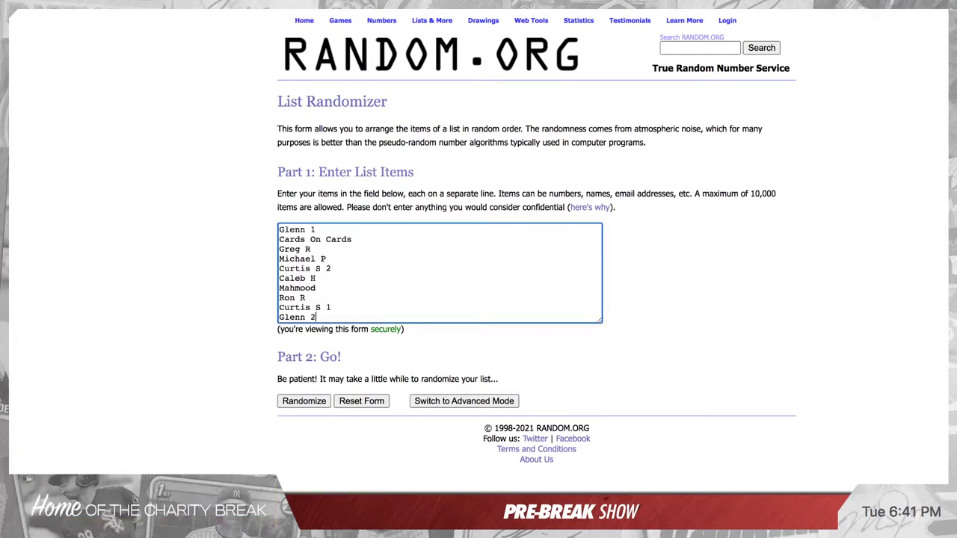
Randomize the list of 10 Diamond Kings participant names 11 times in total
{"action": "left_click", "coordinate": [305, 401]}
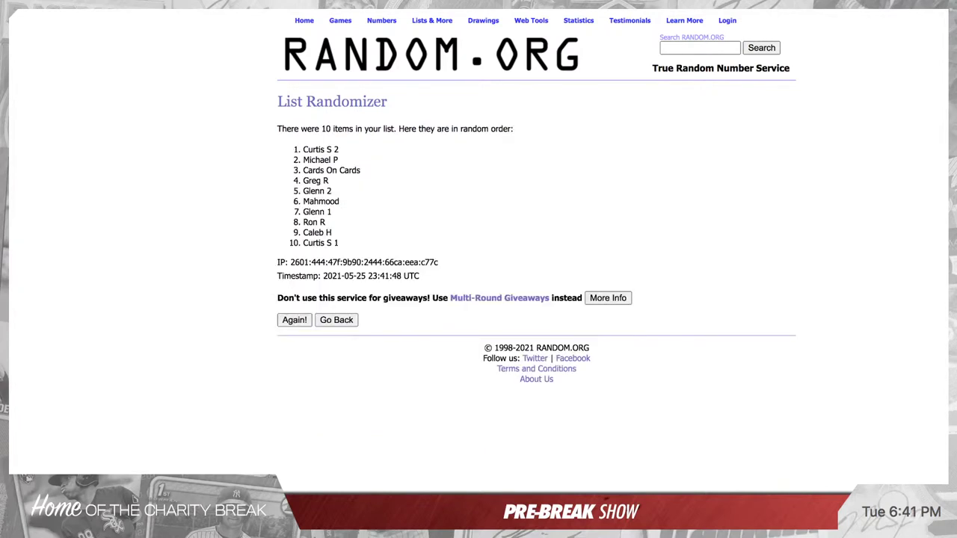
{"action": "left_click", "coordinate": [295, 320]}
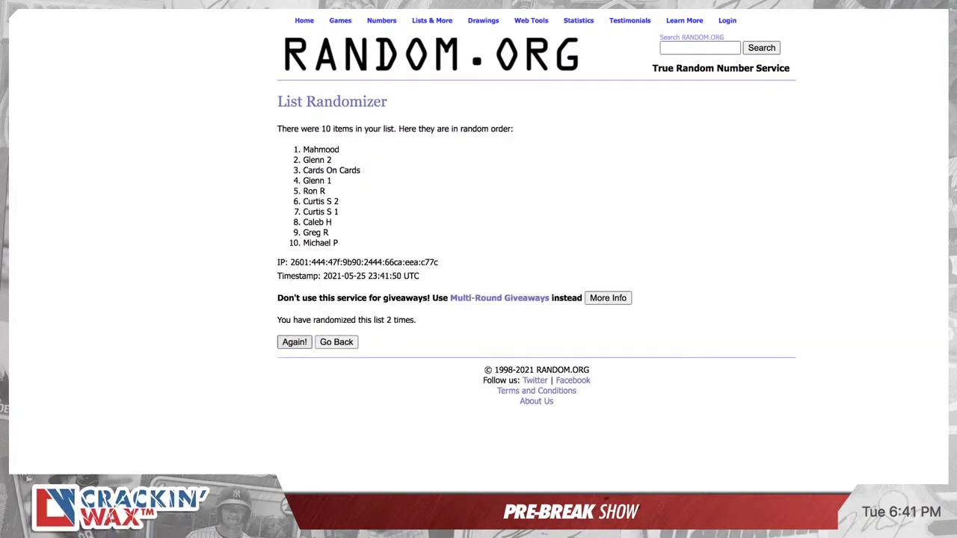
{"action": "key", "text": "Return"}
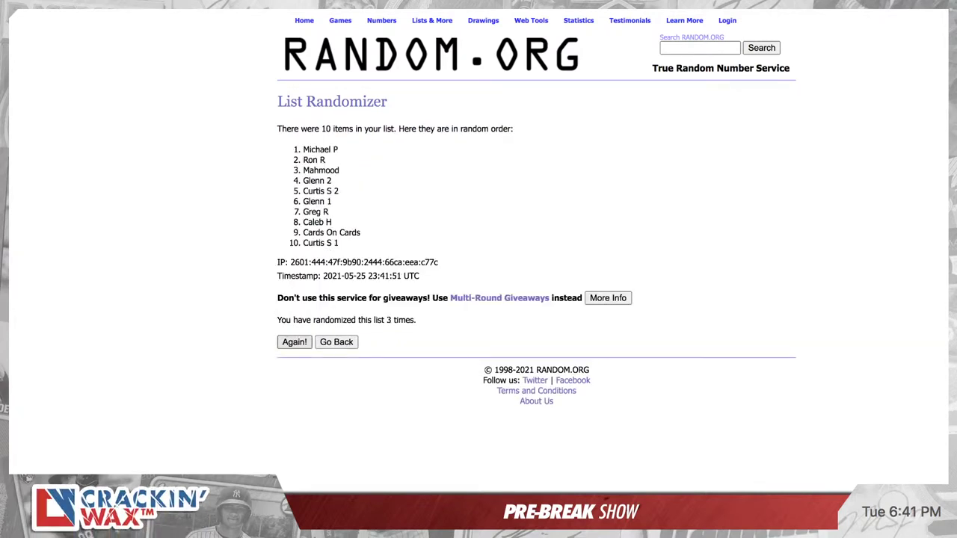
{"action": "key", "text": "Return"}
{"action": "key", "text": "Return"}
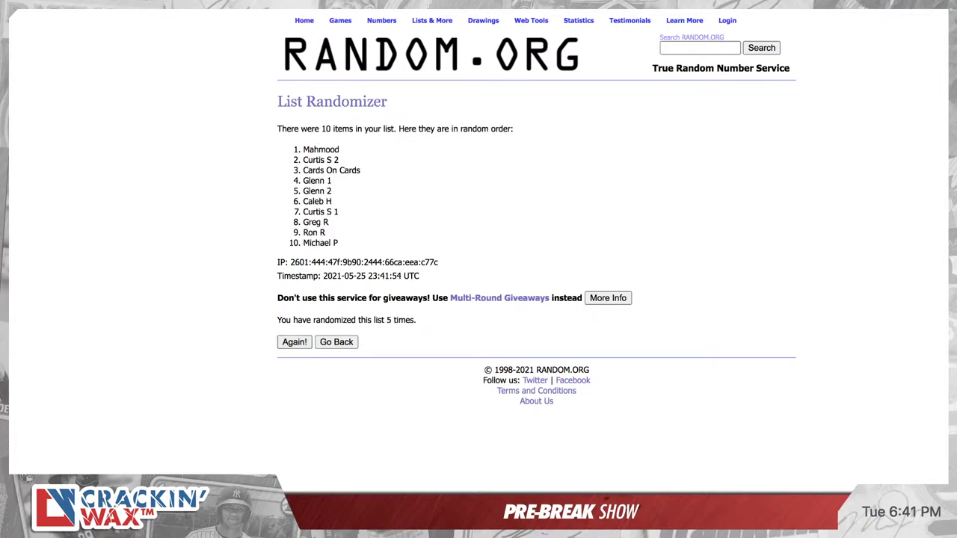
{"action": "key", "text": "Return"}
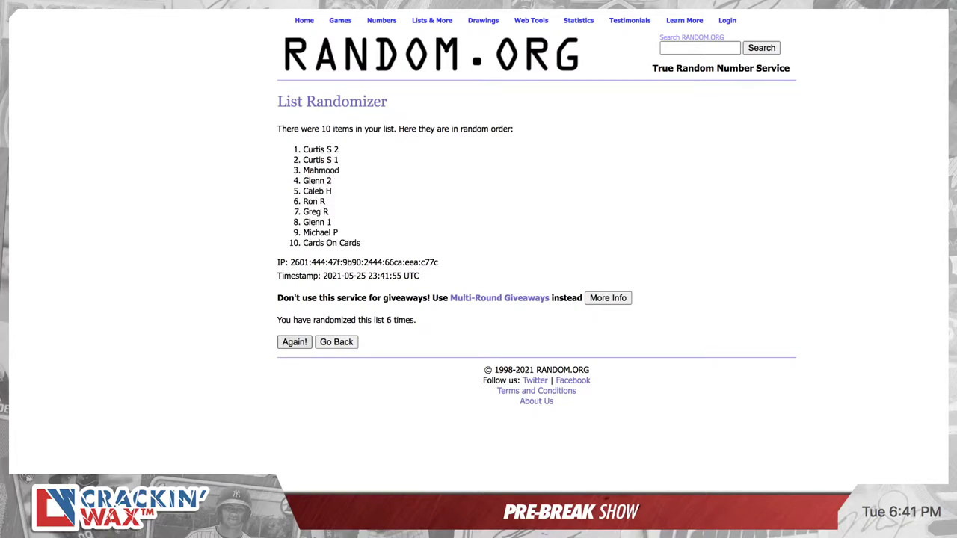
{"action": "key", "text": "Return"}
{"action": "key", "text": "Return"}
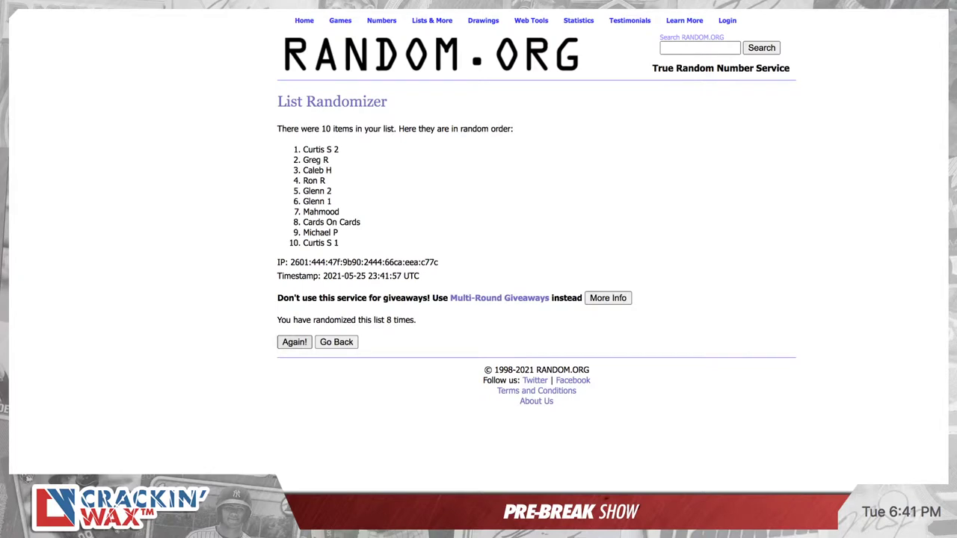
{"action": "key", "text": "Return"}
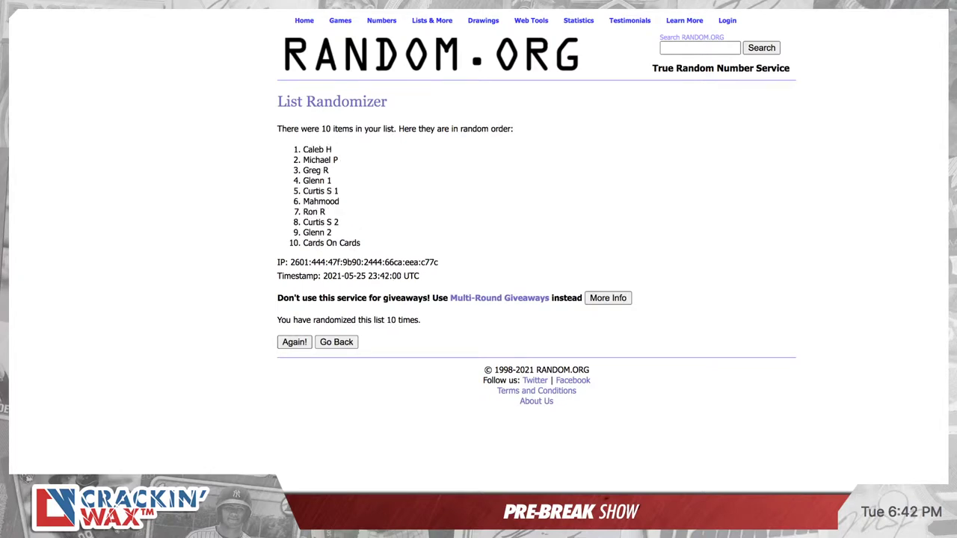
{"action": "left_click", "coordinate": [294, 342]}
Copy the randomized participant names into the Diamond Kings sheet's name column beside Phillies through Braves
{"action": "left_click_drag", "start_coordinate": [332, 243], "coordinate": [303, 150]}
{"action": "key", "text": "ctrl+c"}
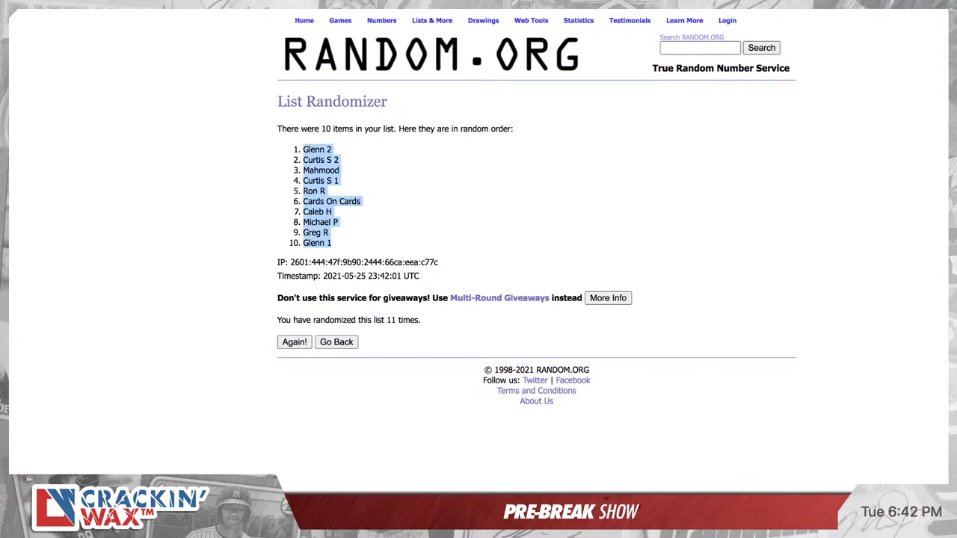
{"action": "key", "text": "ctrl+Tab"}
{"action": "left_click", "coordinate": [110, 351]}
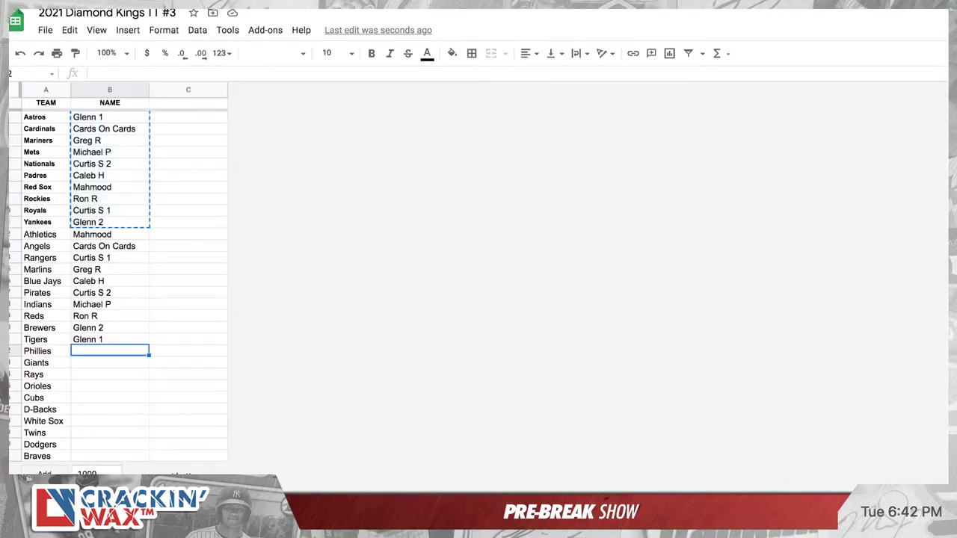
{"action": "key", "text": "ctrl+v"}
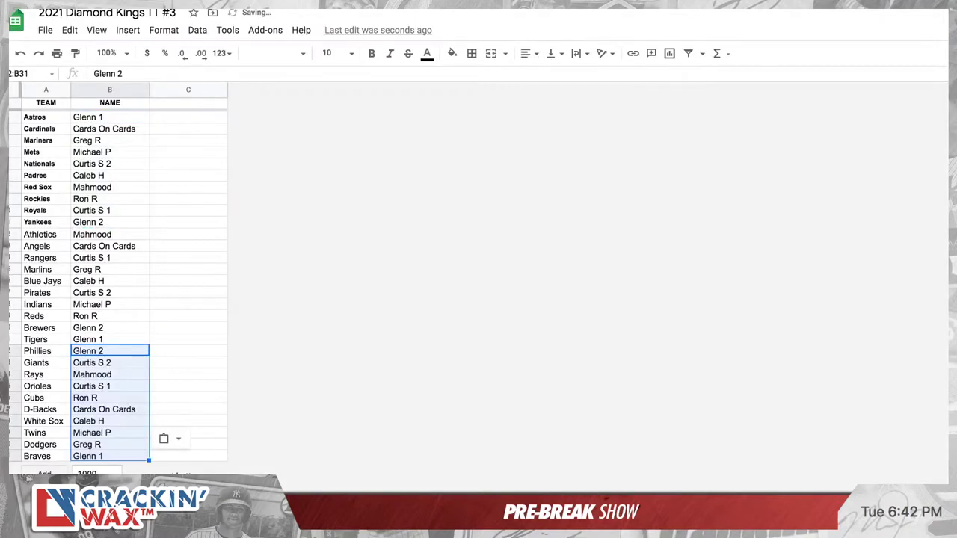
Sort the Diamond Kings sheet A to Z by participant name, followed by an A to Z sort by team
{"action": "left_click", "coordinate": [142, 90]}
{"action": "right_click", "coordinate": [142, 89]}
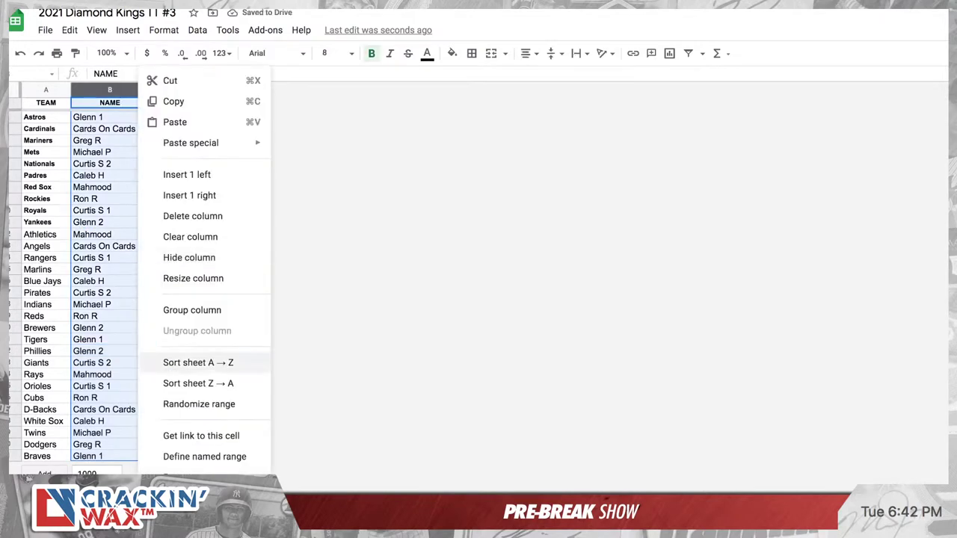
{"action": "left_click", "coordinate": [247, 364]}
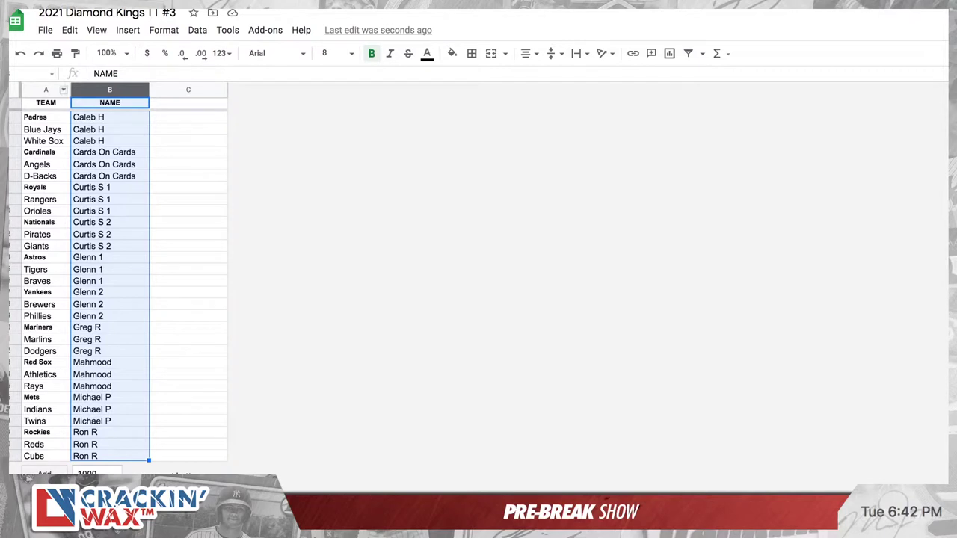
{"action": "left_click", "coordinate": [64, 90]}
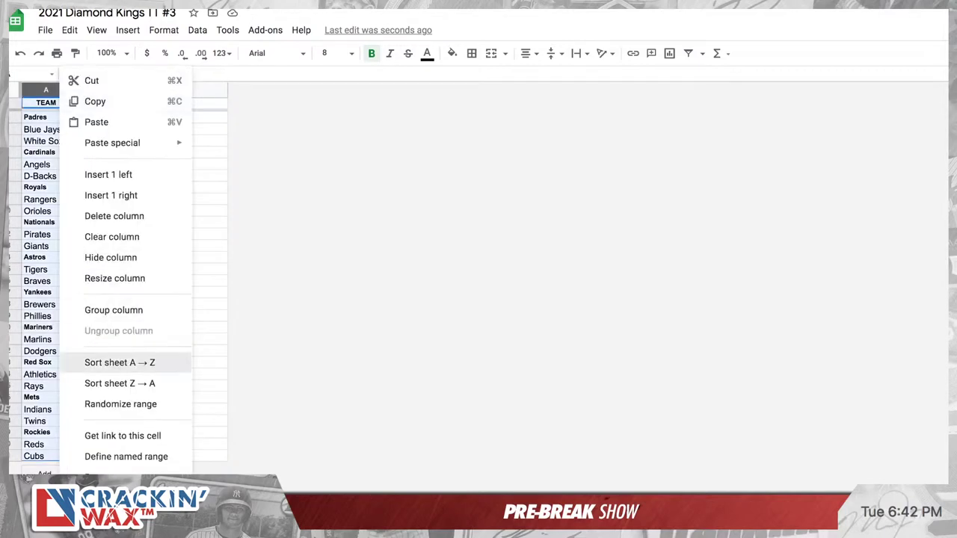
{"action": "left_click", "coordinate": [119, 362]}
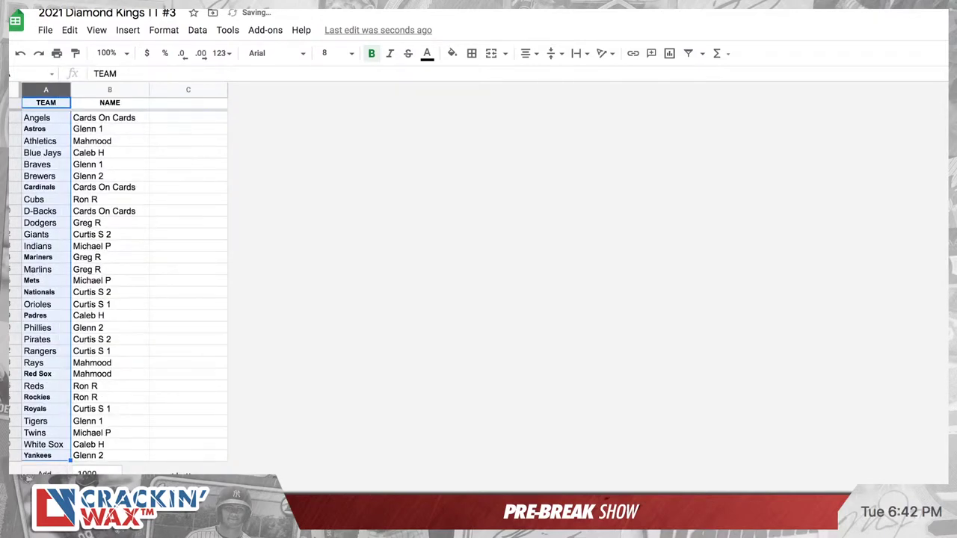
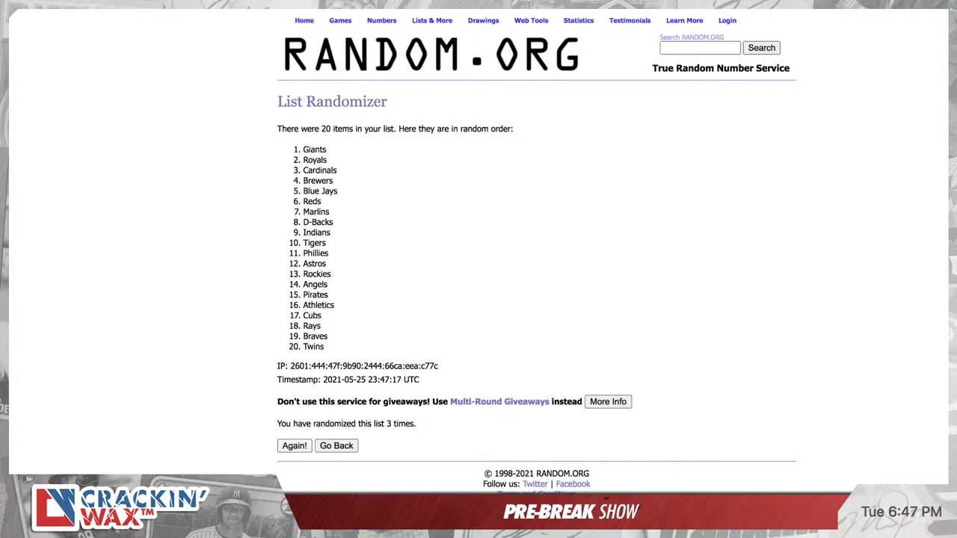
Keep randomizing the list of 20 baseball teams until it has been randomized 11 times in total
{"action": "left_click", "coordinate": [294, 445]}
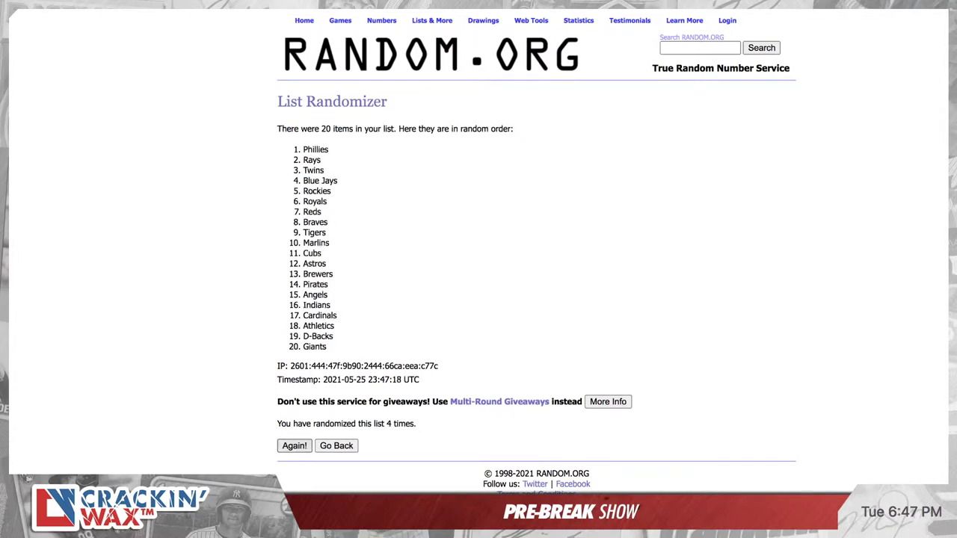
{"action": "left_click", "coordinate": [294, 445]}
{"action": "left_click", "coordinate": [294, 446]}
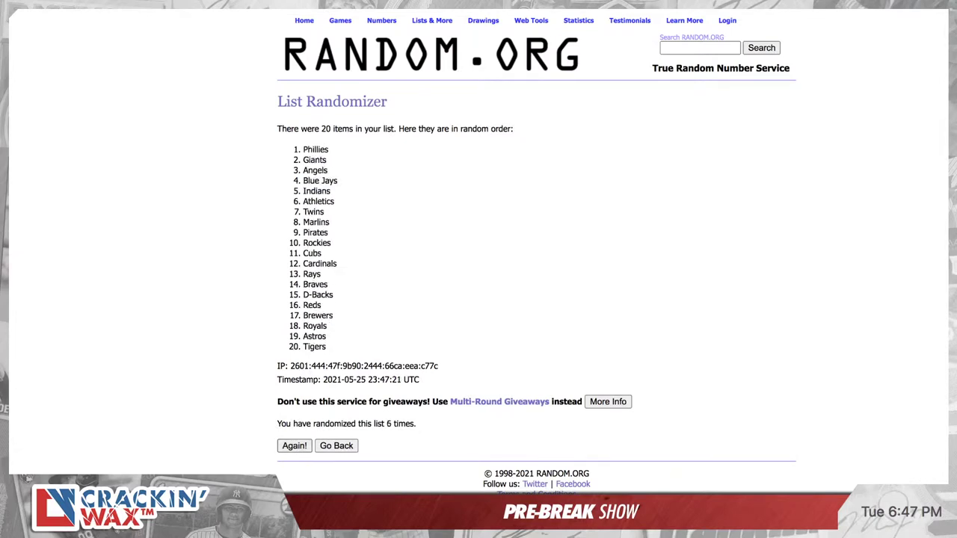
{"action": "left_click", "coordinate": [294, 445]}
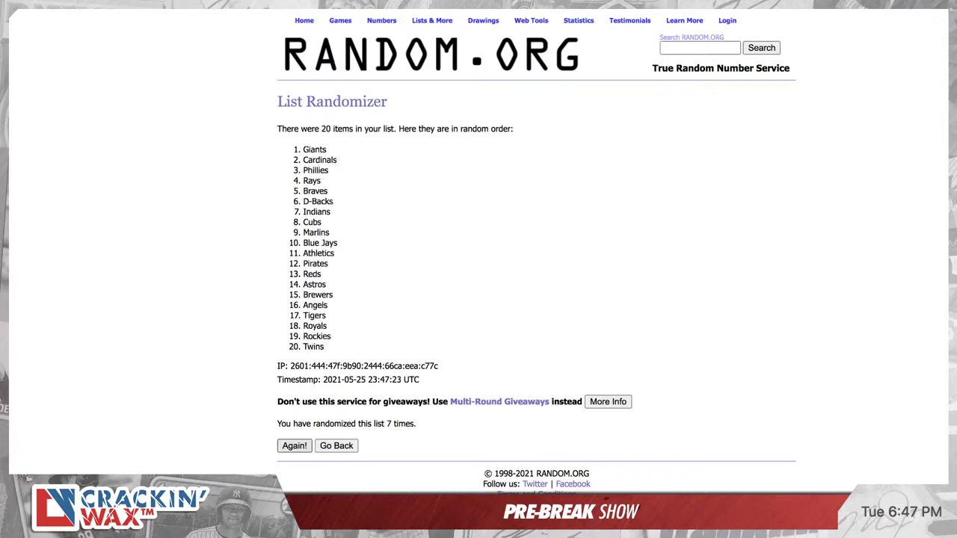
{"action": "left_click", "coordinate": [293, 446]}
{"action": "left_click", "coordinate": [294, 445]}
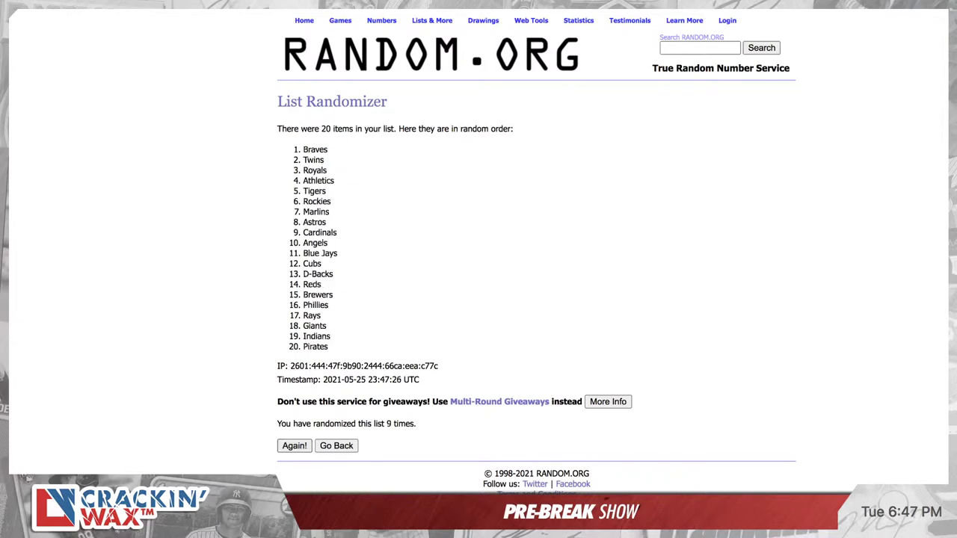
{"action": "left_click", "coordinate": [294, 446]}
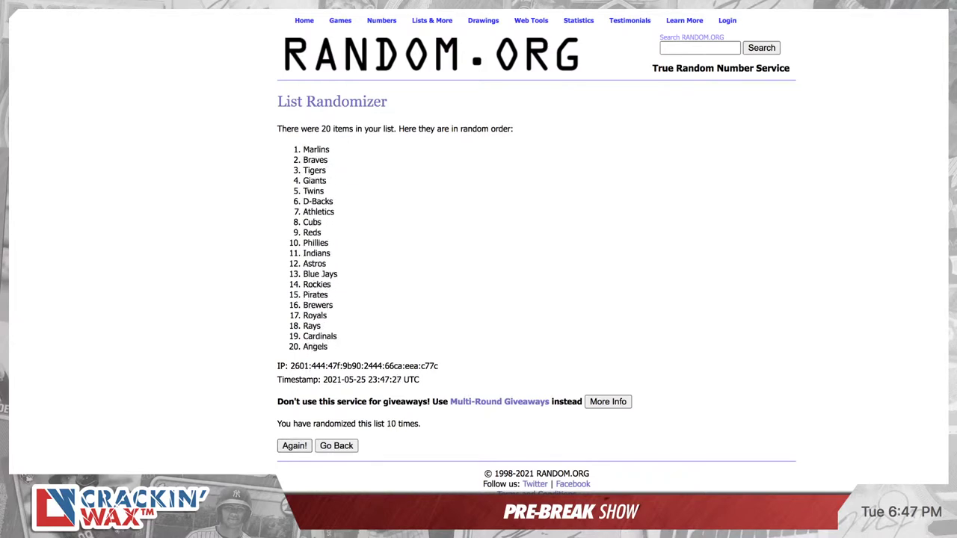
{"action": "left_click", "coordinate": [294, 445]}
Copy the 20 randomized teams into the team column of the 2021 Bowman Mega Box sheet, starting below Yankees
{"action": "left_click_drag", "start_coordinate": [334, 348], "coordinate": [302, 150]}
{"action": "key", "text": "super+c"}
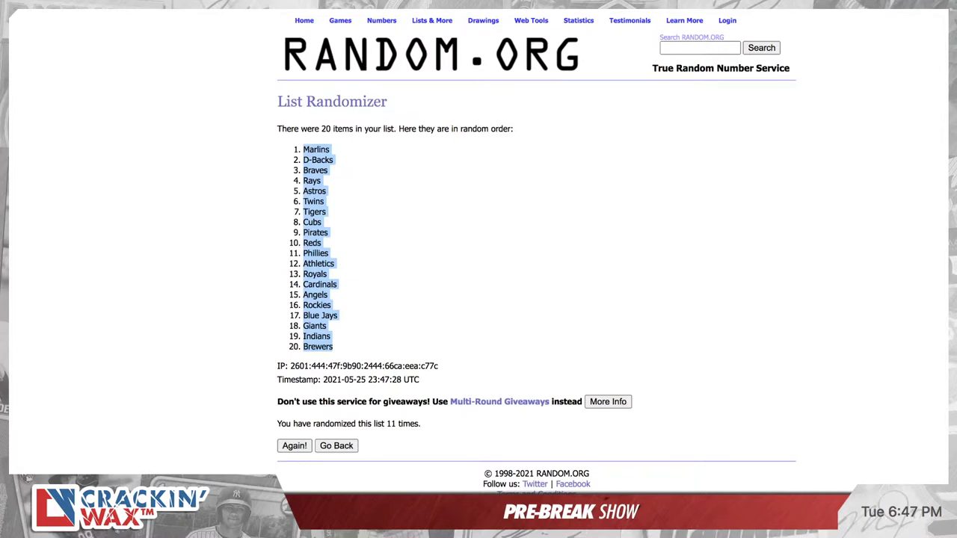
{"action": "key", "text": "super+Tab"}
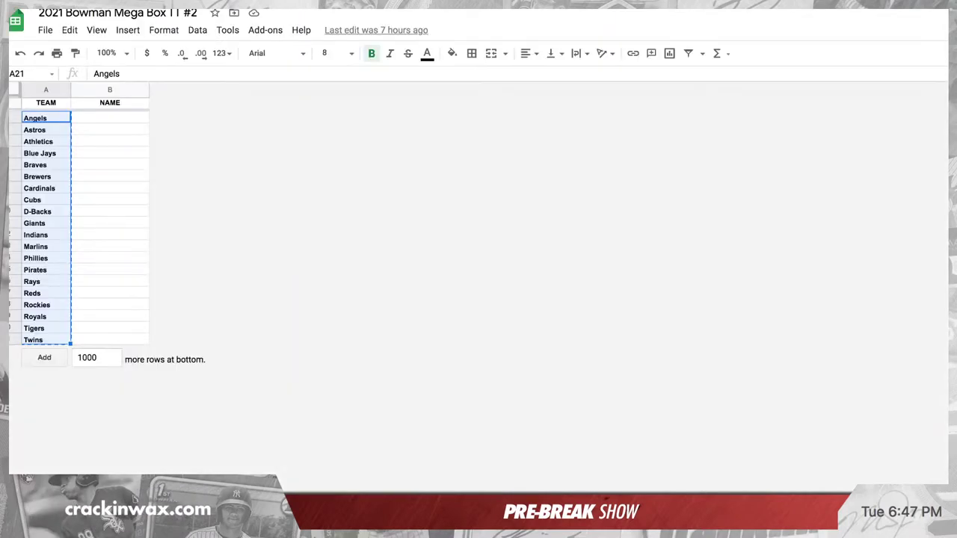
{"action": "key", "text": "alt+Up"}
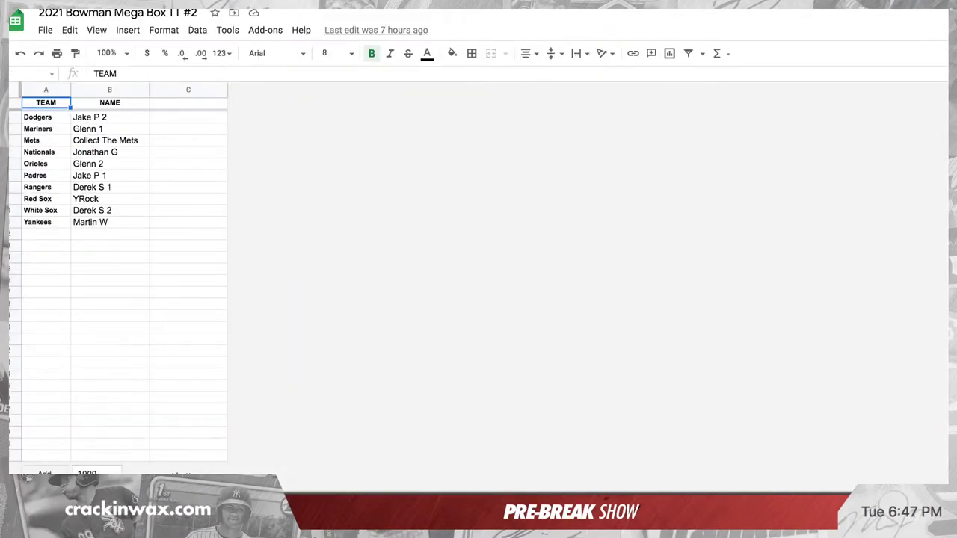
{"action": "left_click", "coordinate": [46, 234]}
{"action": "key", "text": "super+v"}
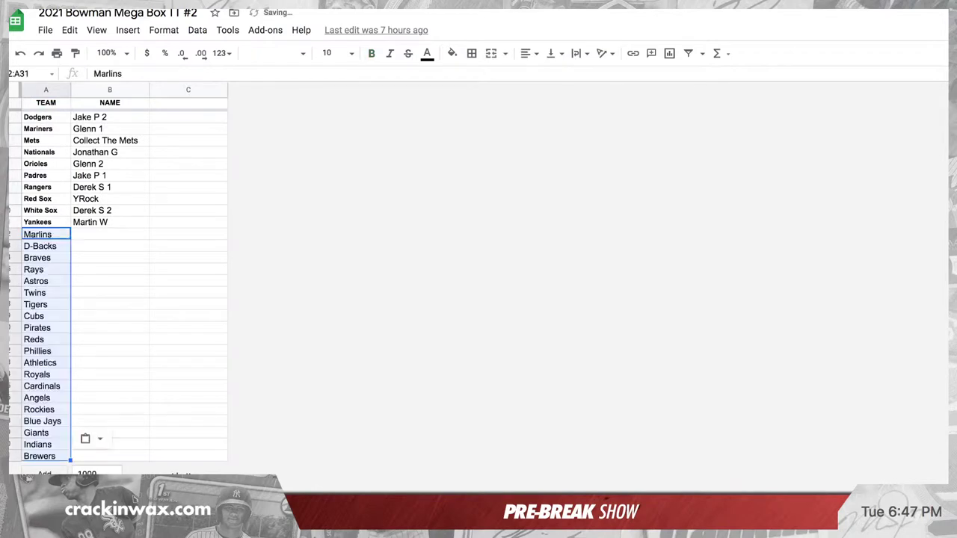
Copy the 10 participant names beside Dodgers through Yankees into a fresh RANDOM.ORG List Randomizer form
{"action": "left_click_drag", "start_coordinate": [110, 118], "coordinate": [110, 222]}
{"action": "key", "text": "super+c"}
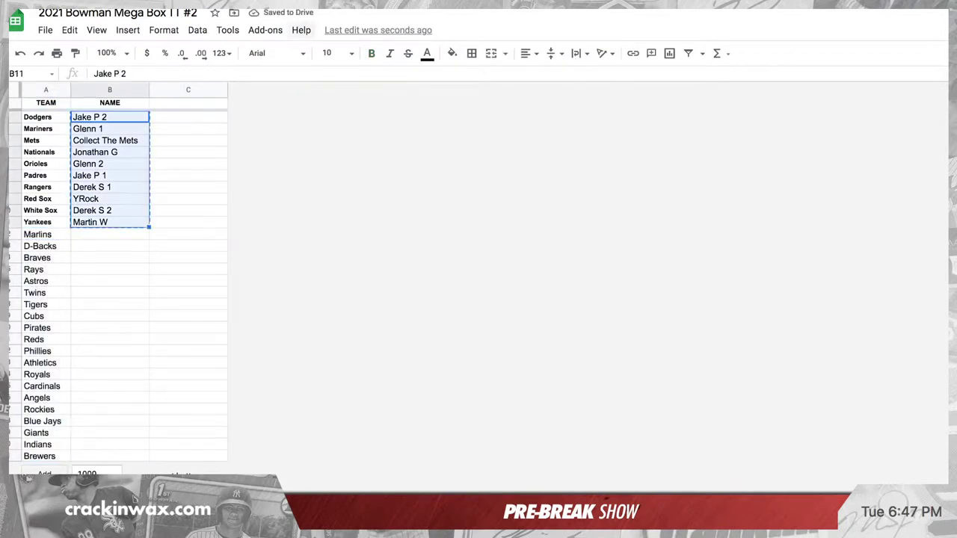
{"action": "key", "text": "ctrl+Tab"}
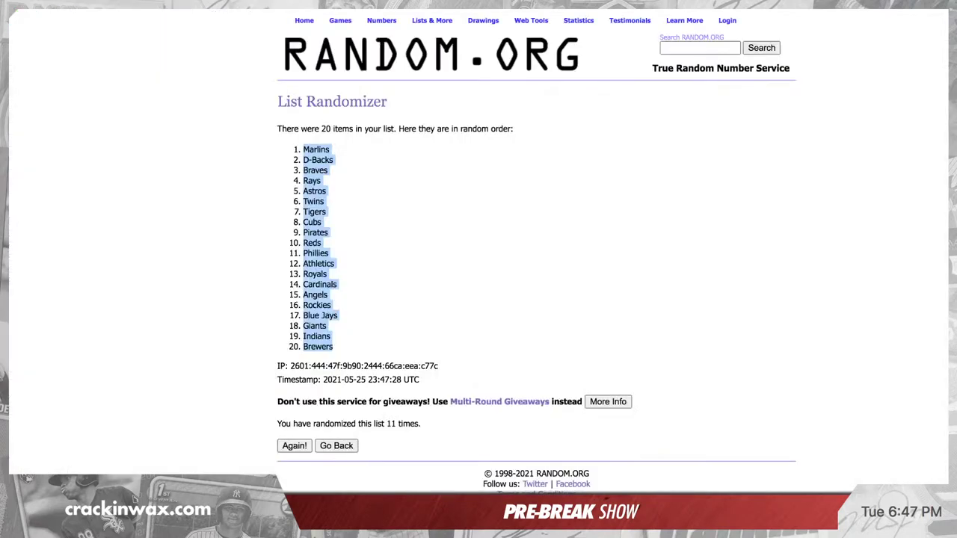
{"action": "left_click", "coordinate": [444, 34]}
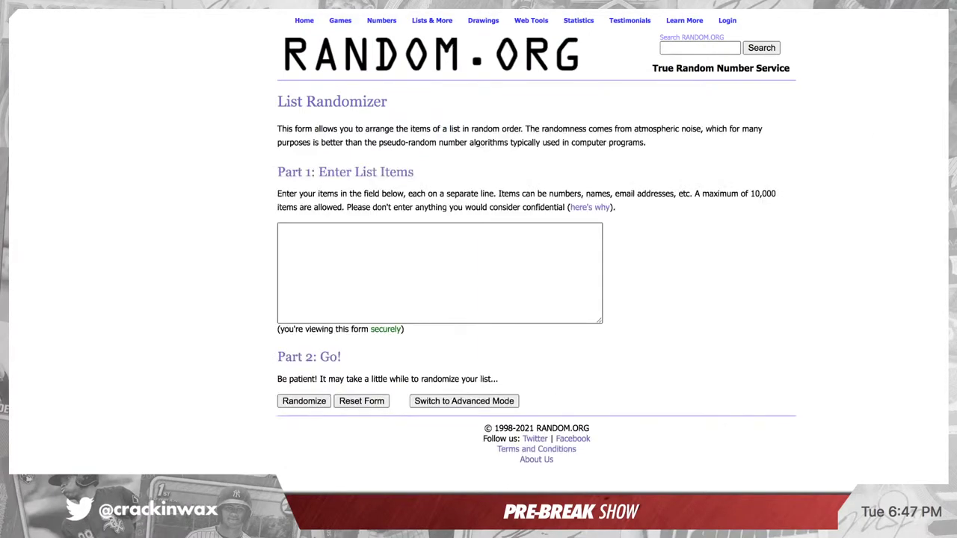
{"action": "left_click", "coordinate": [440, 273]}
{"action": "key", "text": "super+v"}
Randomize the list of 10 participant names until it has been randomized 11 times in total
{"action": "left_click", "coordinate": [304, 401]}
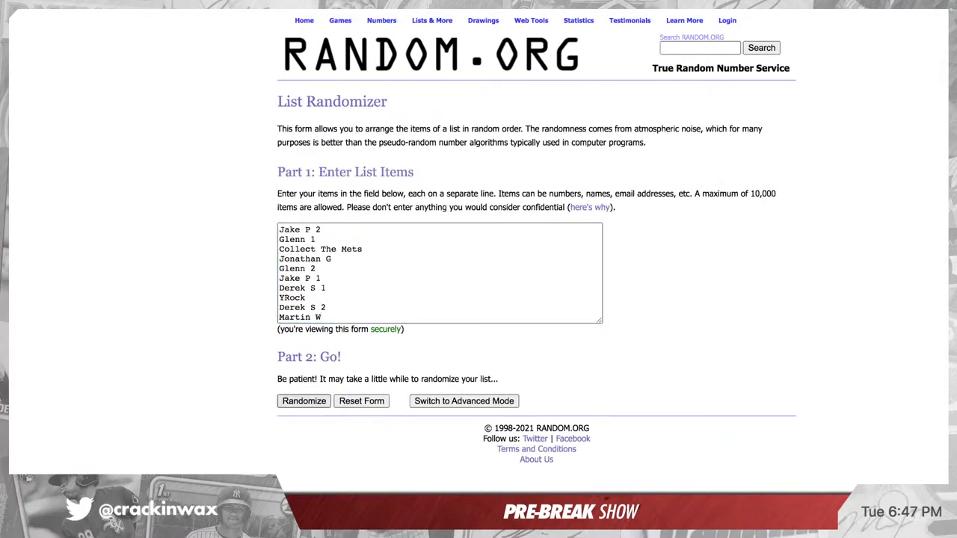
{"action": "left_click", "coordinate": [295, 320]}
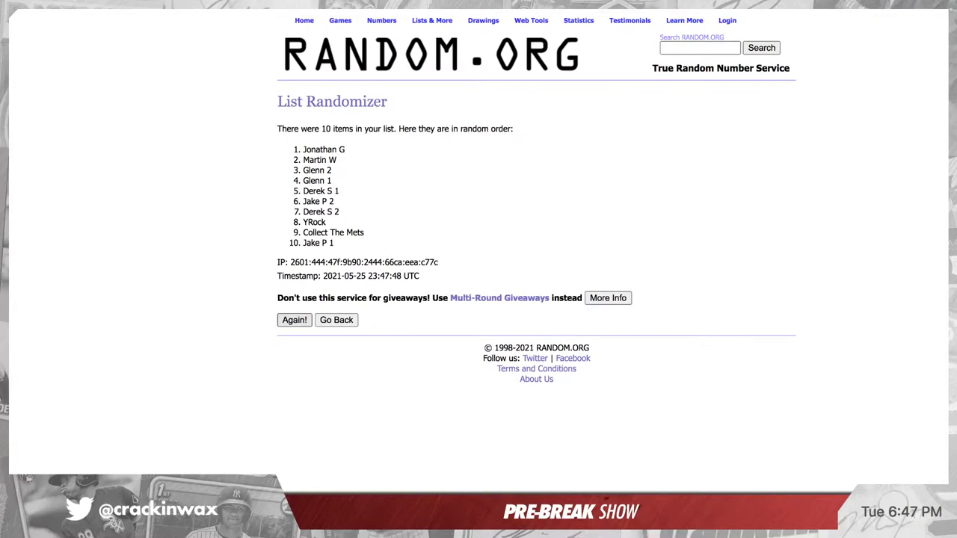
{"action": "left_click", "coordinate": [294, 342]}
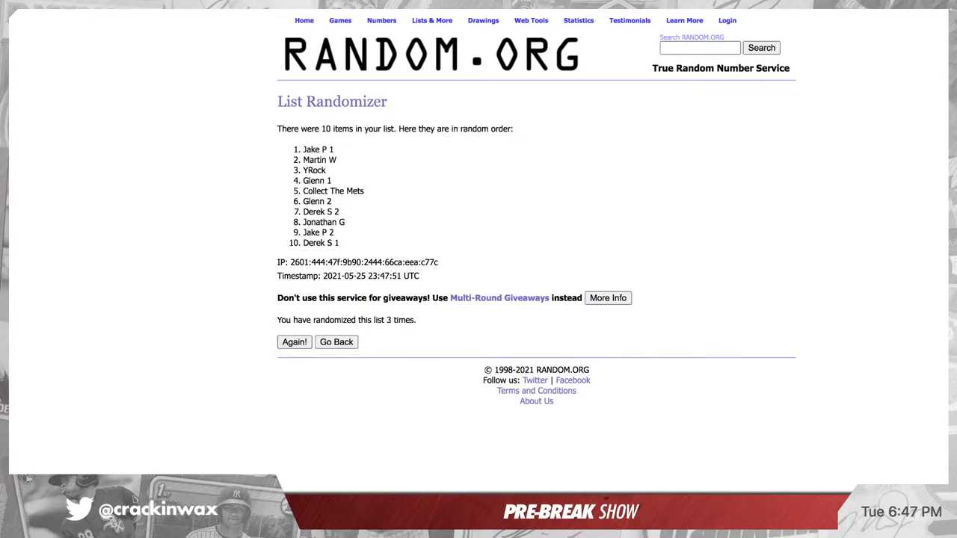
{"action": "key", "text": "Return"}
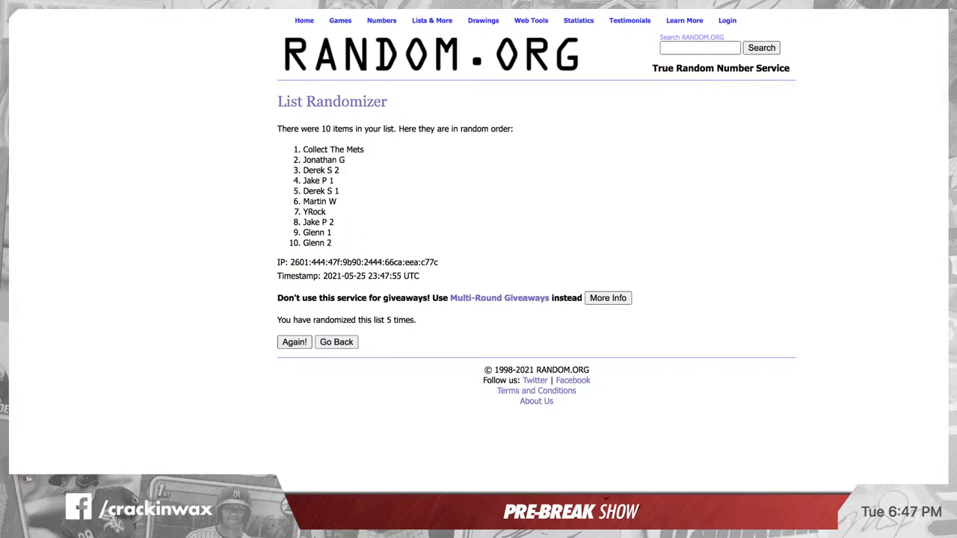
{"action": "key", "text": "Return"}
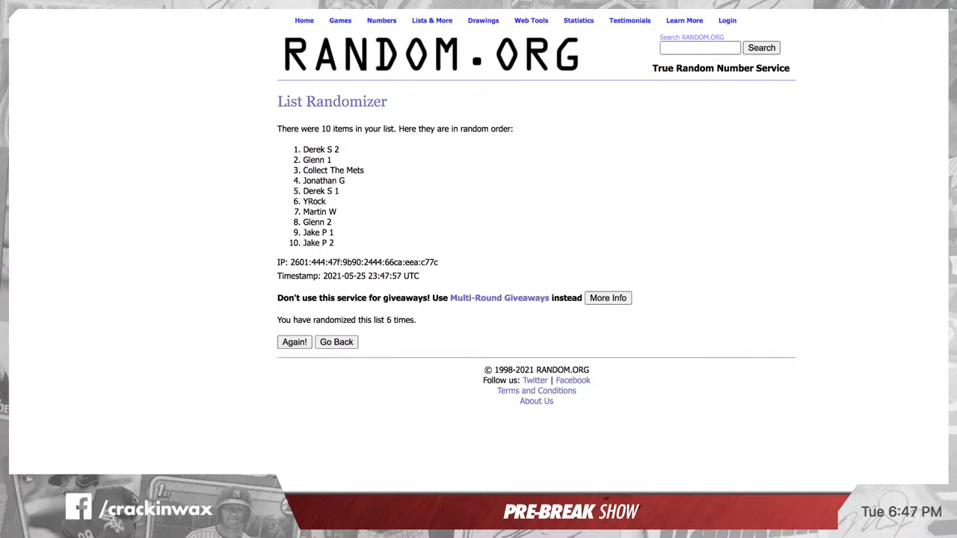
{"action": "key", "text": "Return"}
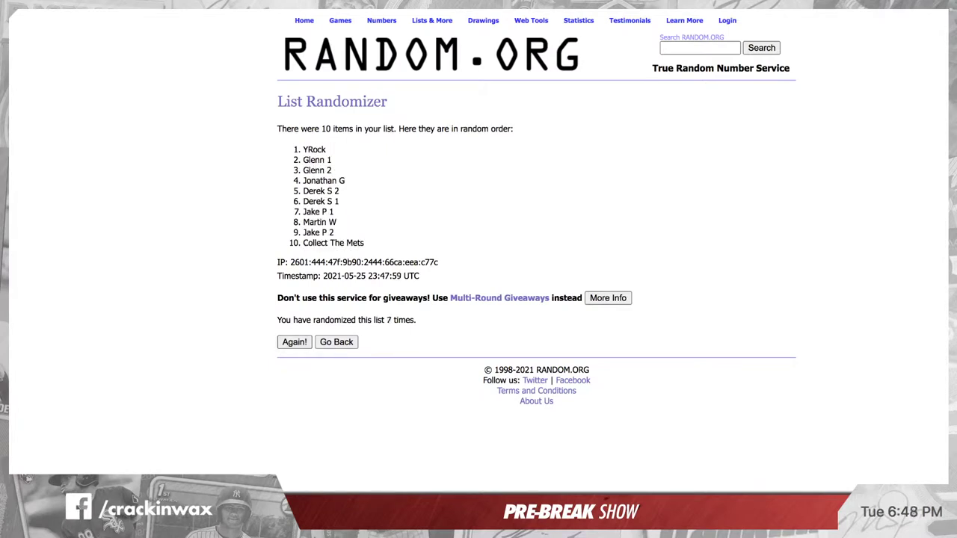
{"action": "key", "text": "Return"}
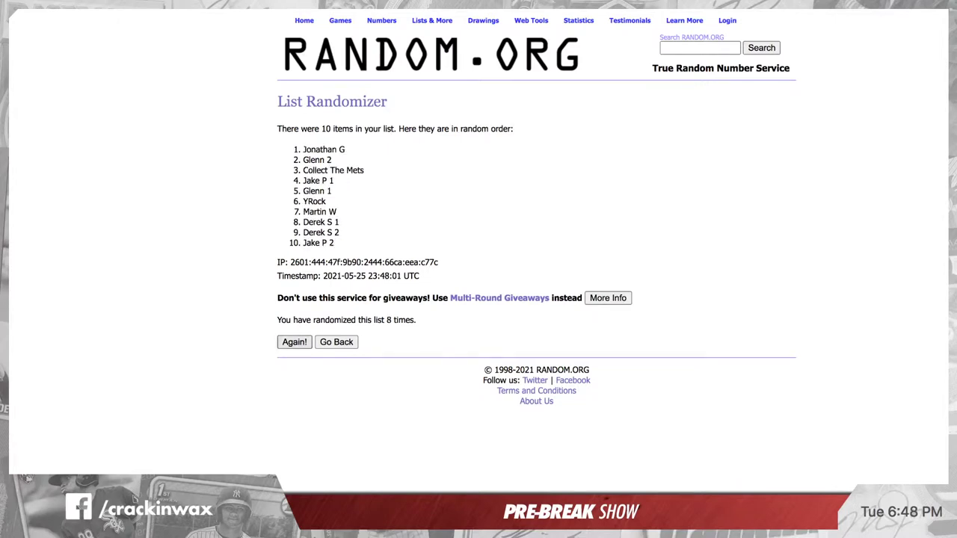
{"action": "key", "text": "Return"}
{"action": "key", "text": "Return"}
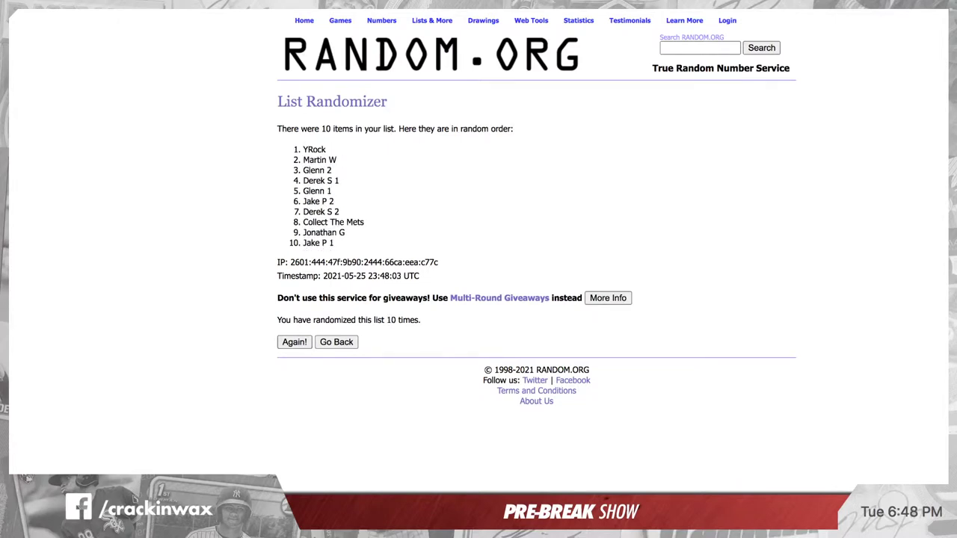
{"action": "key", "text": "Return"}
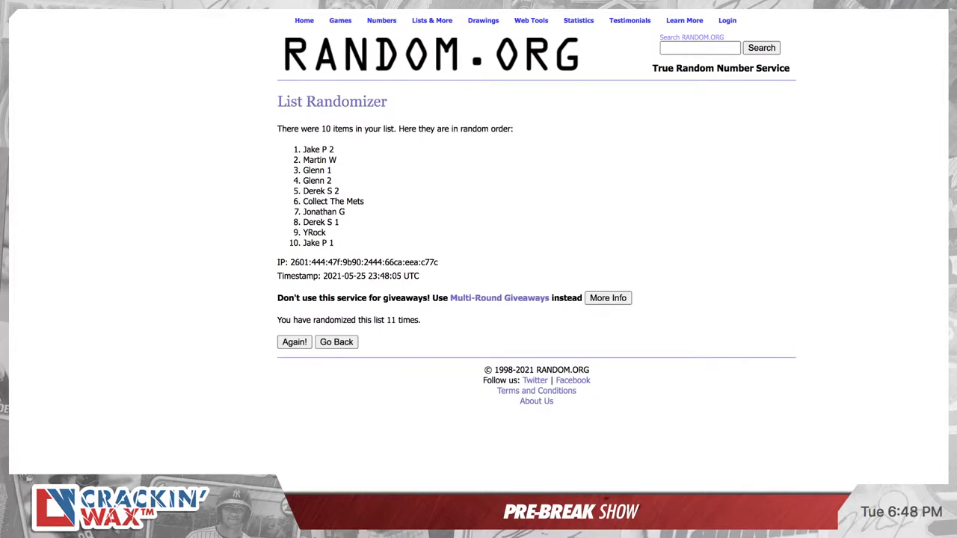
Copy the 10 randomized participant names into the name column of the 2021 Bowman Mega Box sheet, beside Marlins through Reds
{"action": "left_click_drag", "start_coordinate": [334, 243], "coordinate": [302, 149]}
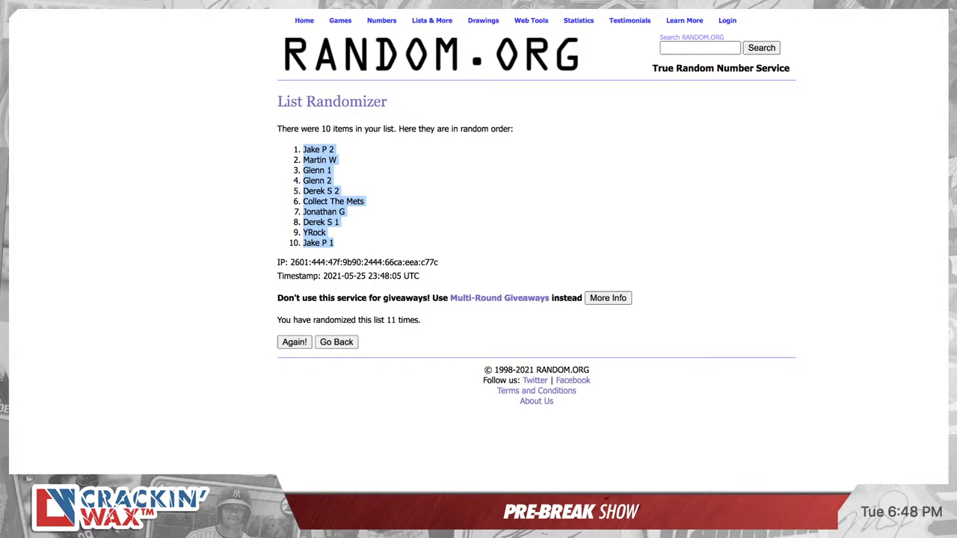
{"action": "key", "text": "ctrl+Tab"}
{"action": "left_click", "coordinate": [110, 234]}
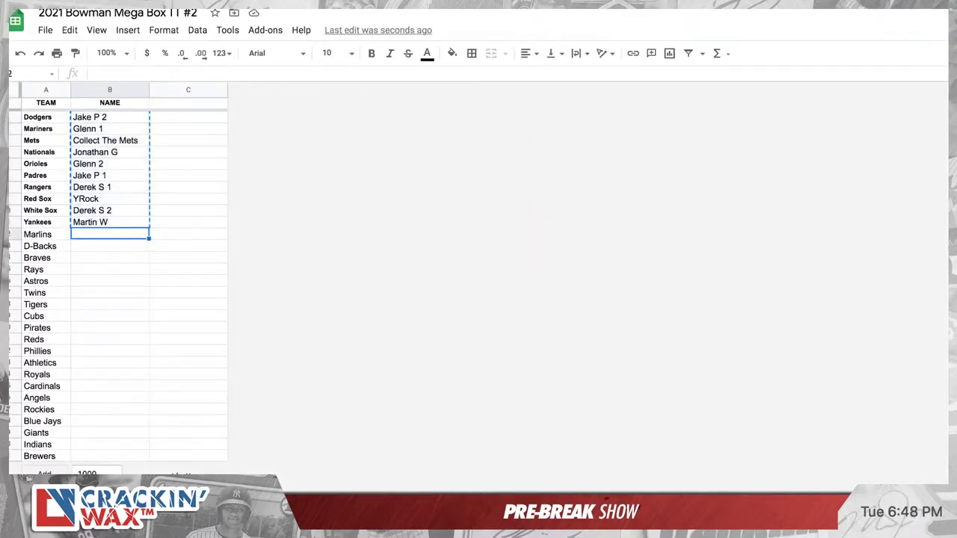
{"action": "key", "text": "super+v"}
Copy the last 10 teams in the sheet, Phillies through Brewers, into a fresh RANDOM.ORG List Randomizer form
{"action": "left_click_drag", "start_coordinate": [46, 351], "coordinate": [46, 456]}
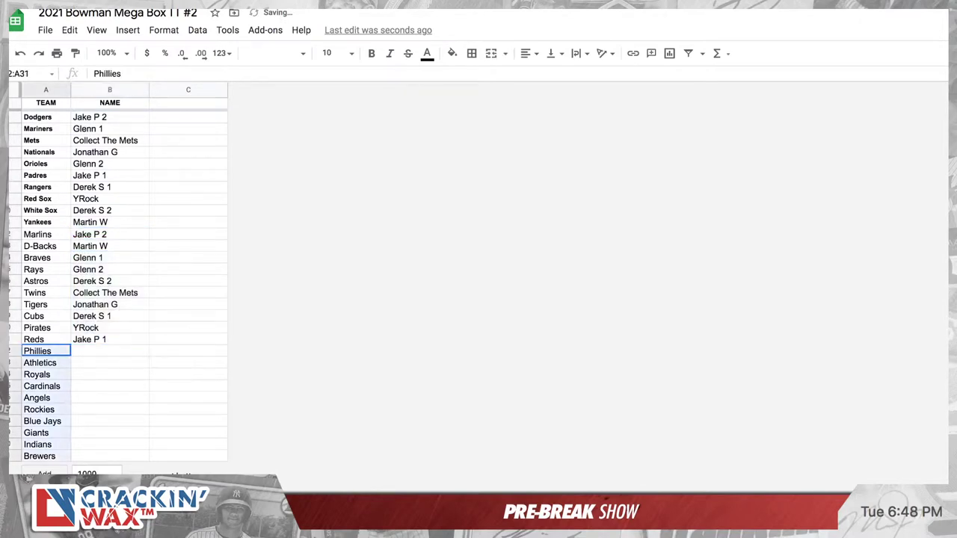
{"action": "key", "text": "super+c"}
{"action": "key", "text": "super+Tab"}
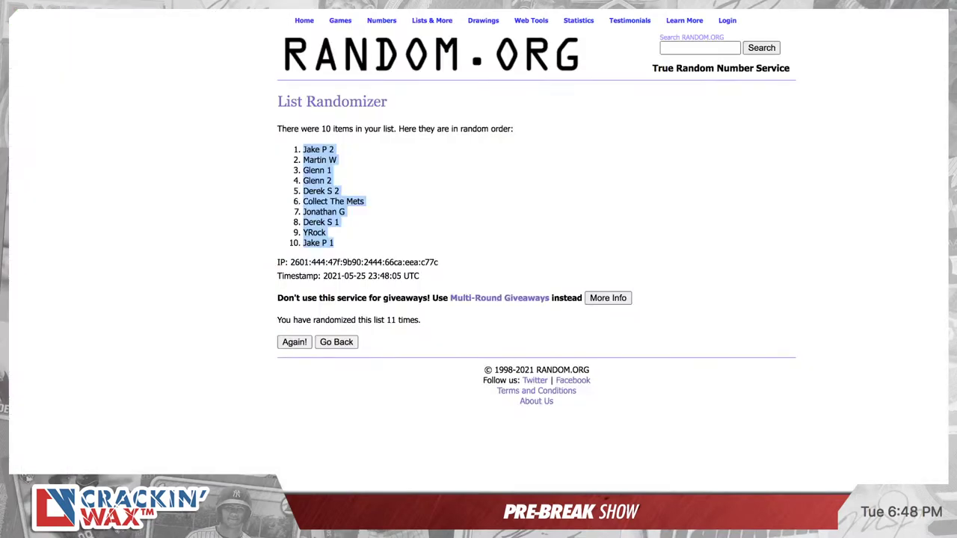
{"action": "mouse_move", "coordinate": [432, 20]}
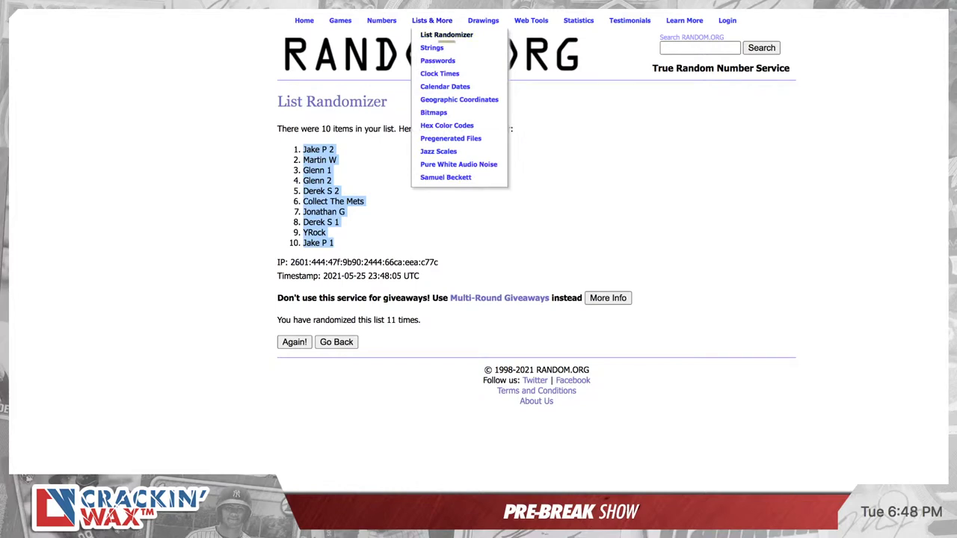
{"action": "left_click", "coordinate": [448, 35]}
{"action": "left_click", "coordinate": [440, 273]}
{"action": "key", "text": "ctrl+v"}
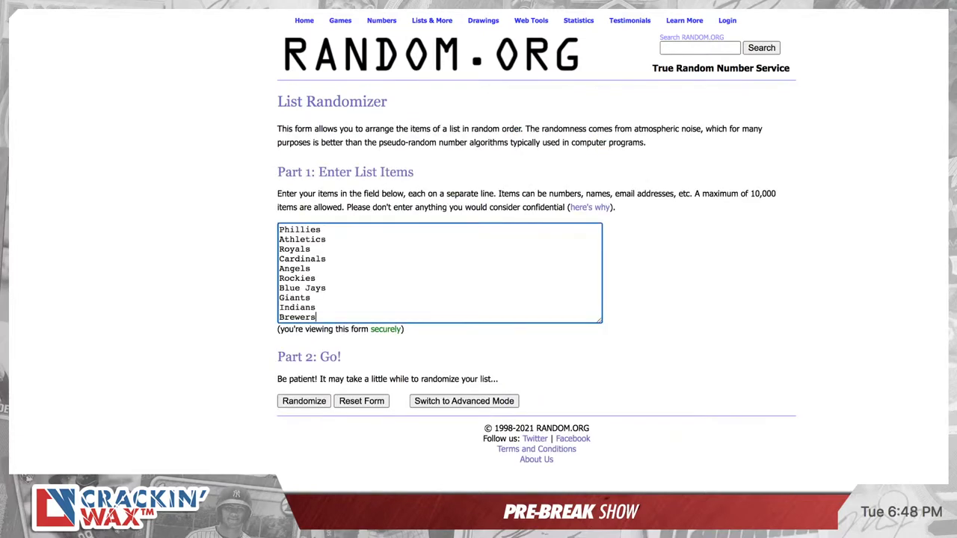
Randomize the list of 10 baseball teams until it has been randomized 11 times in total
{"action": "key", "text": "Tab"}
{"action": "key", "text": "Return"}
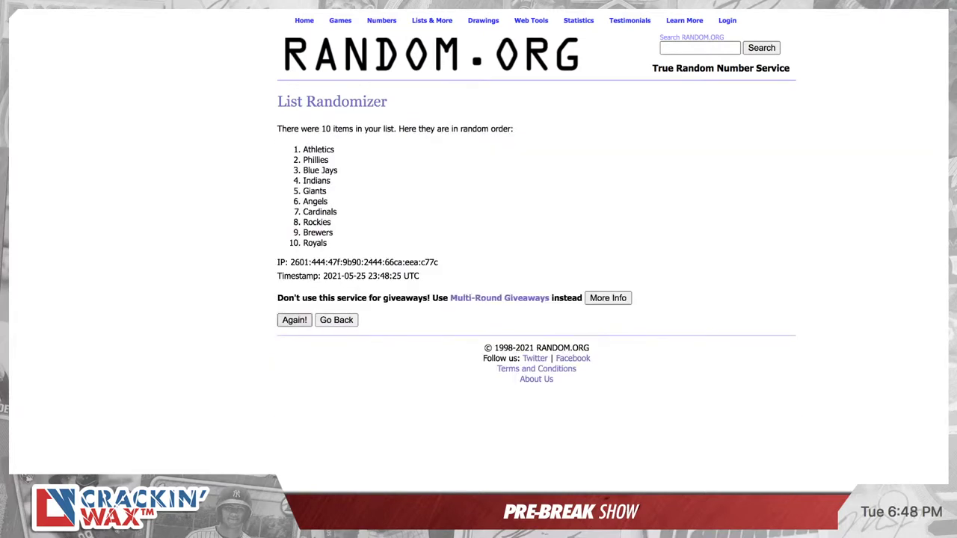
{"action": "key", "text": "Return"}
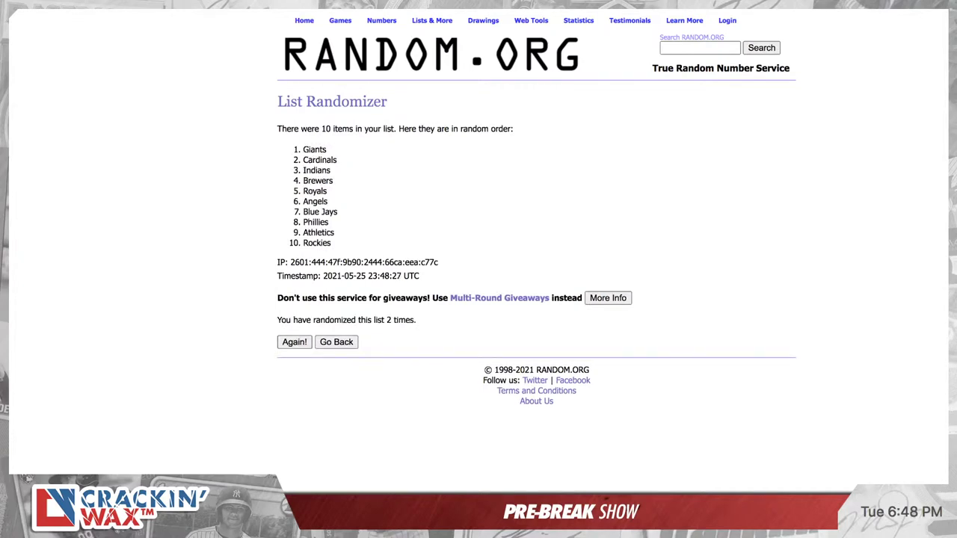
{"action": "key", "text": "Return"}
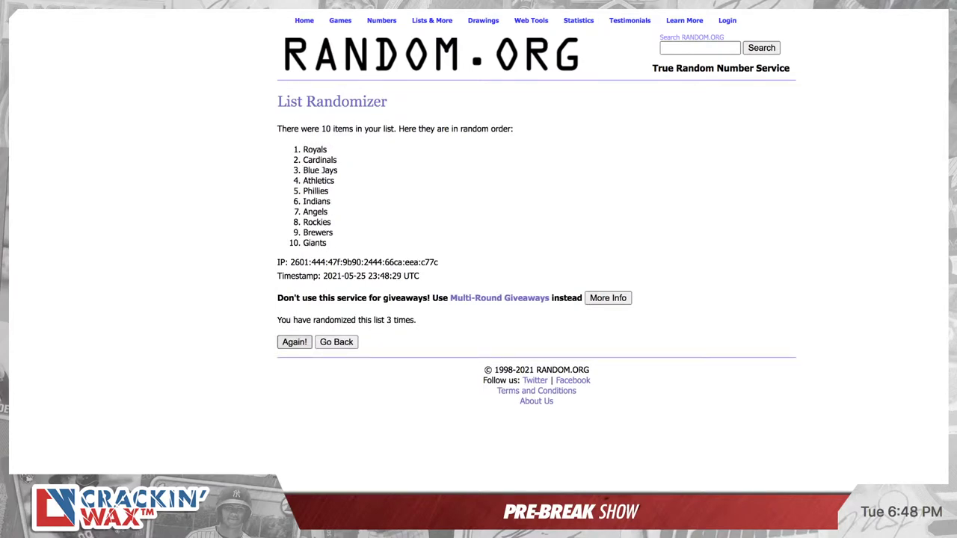
{"action": "key", "text": "Return"}
{"action": "key", "text": "Return"}
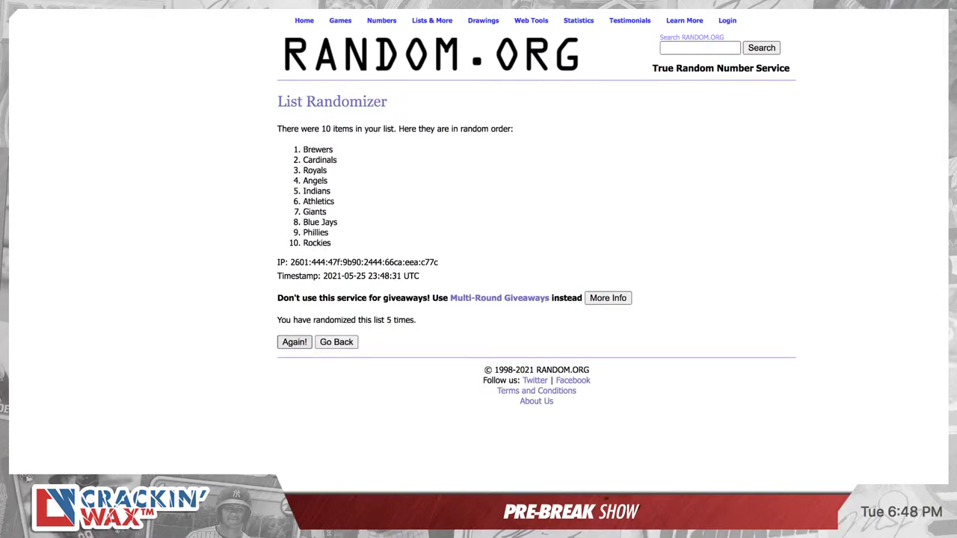
{"action": "key", "text": "Return"}
{"action": "key", "text": "Return"}
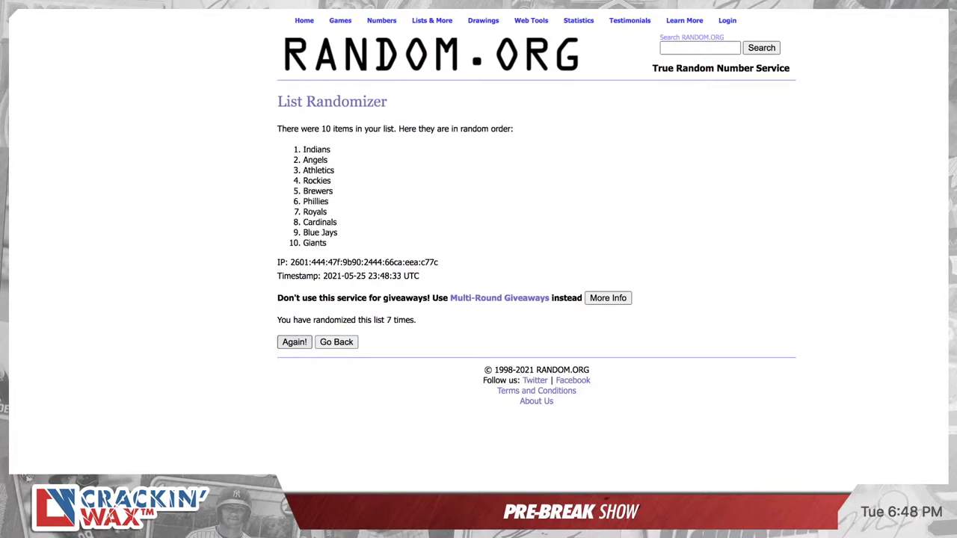
{"action": "key", "text": "Return"}
{"action": "key", "text": "Return"}
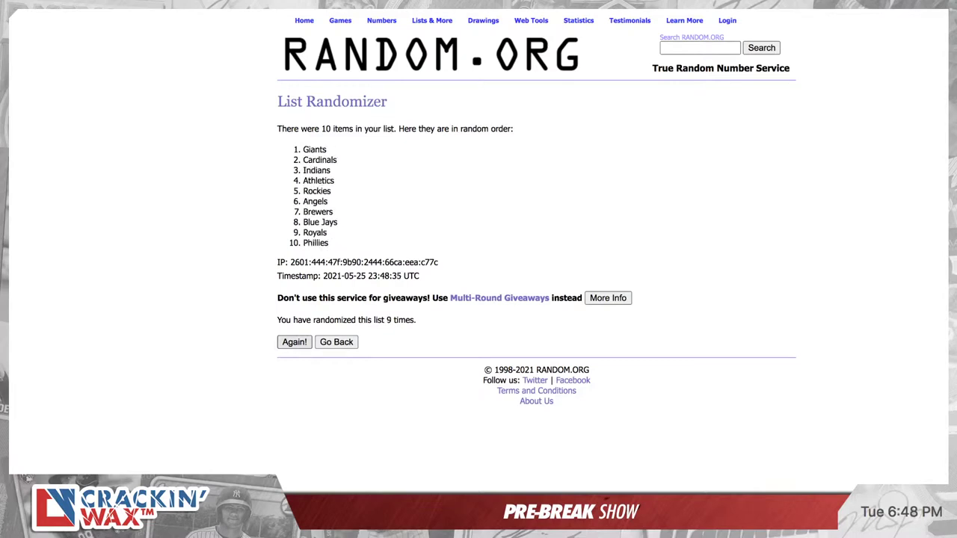
{"action": "left_click", "coordinate": [294, 342]}
{"action": "left_click", "coordinate": [295, 342]}
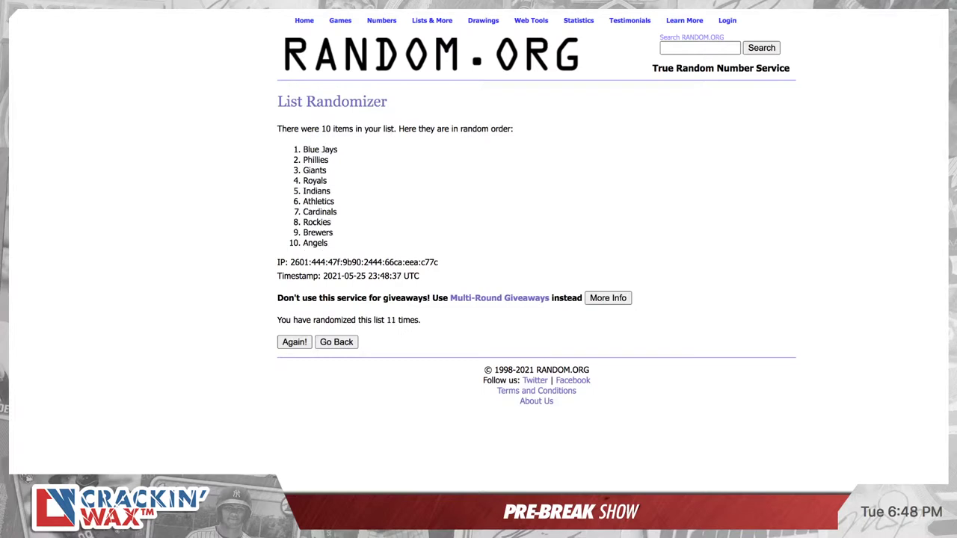
Replace the last 10 teams in the Bowman Mega Box sheet, Phillies through Brewers, with the randomized team order
{"action": "left_click_drag", "start_coordinate": [329, 244], "coordinate": [303, 149]}
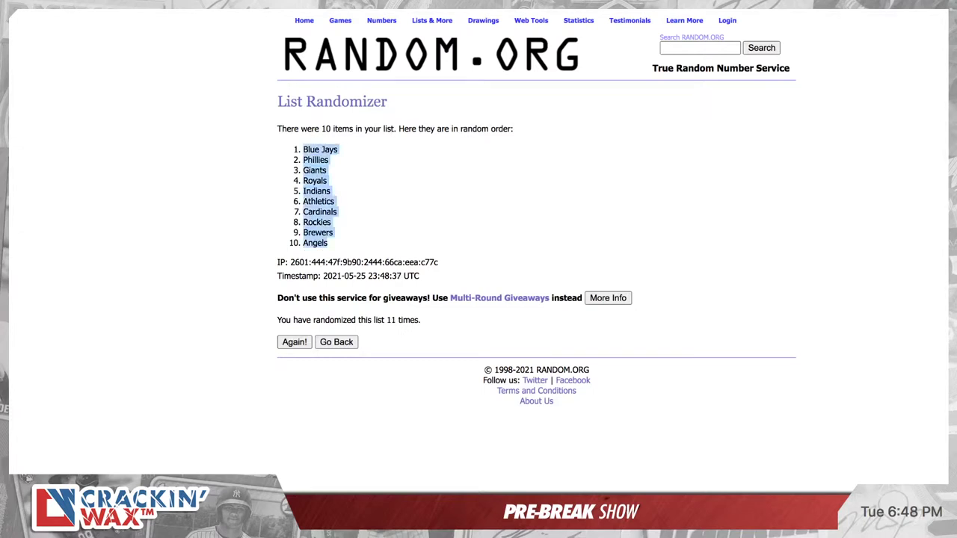
{"action": "key", "text": "ctrl+Tab"}
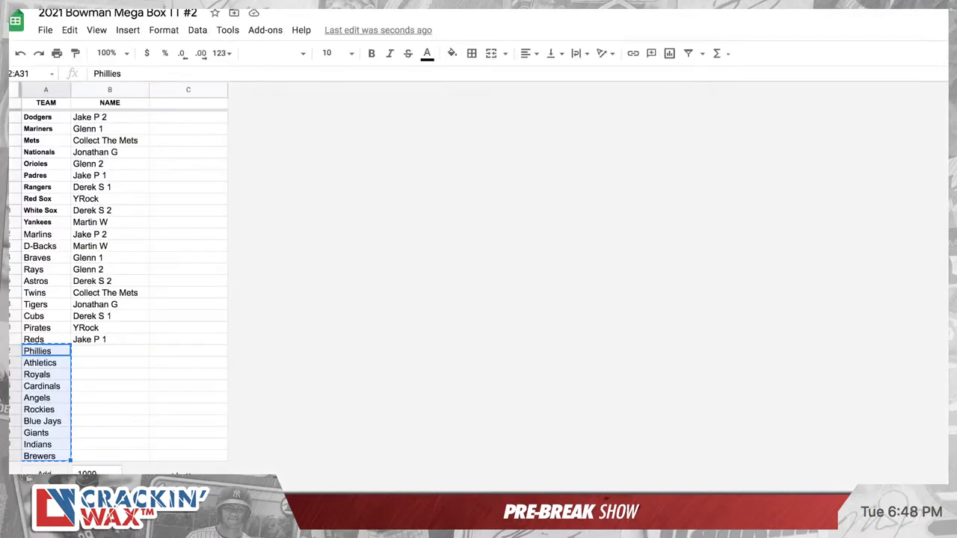
{"action": "key", "text": "ctrl+v"}
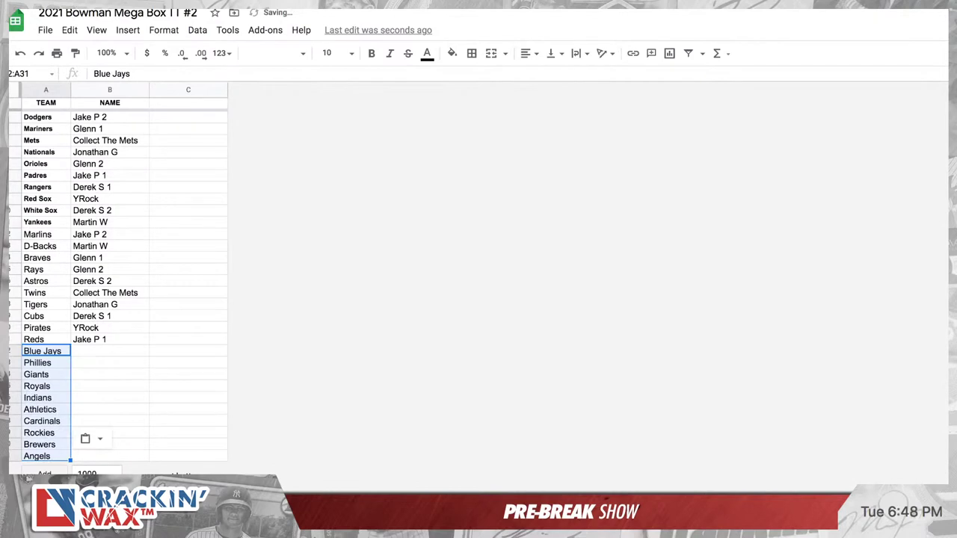
Copy the 10 participant names beside Dodgers through Yankees into a new RANDOM.ORG List Randomizer form again
{"action": "left_click_drag", "start_coordinate": [109, 117], "coordinate": [109, 222]}
{"action": "key", "text": "ctrl+c"}
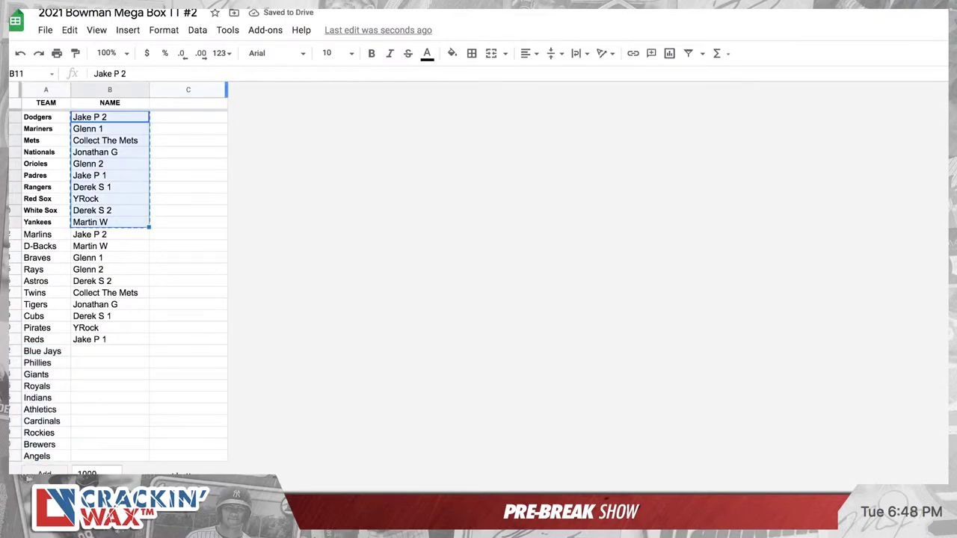
{"action": "key", "text": "ctrl+Tab"}
{"action": "mouse_move", "coordinate": [432, 20]}
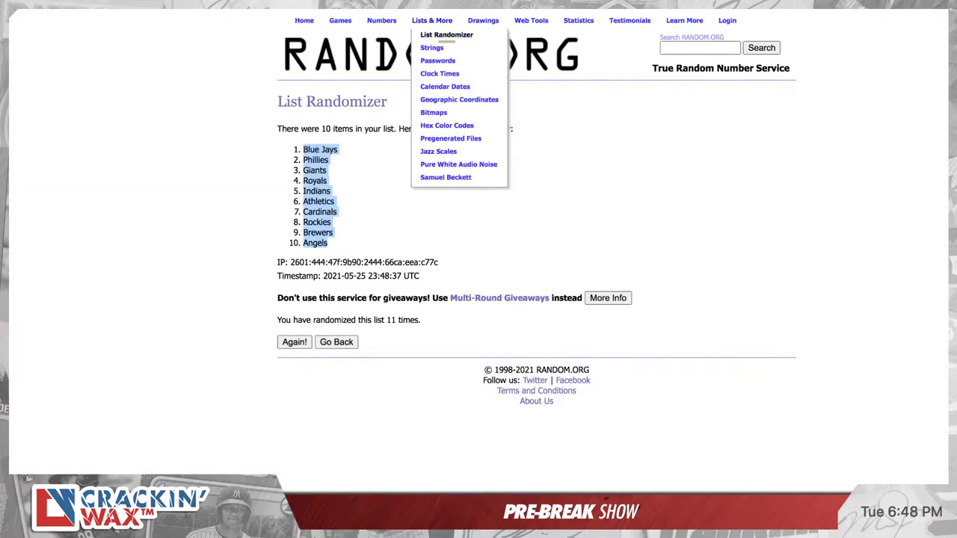
{"action": "left_click", "coordinate": [449, 35]}
{"action": "key", "text": "ctrl+v"}
Randomize the re-entered list of 10 participant names 11 times in total
{"action": "key", "text": "Tab"}
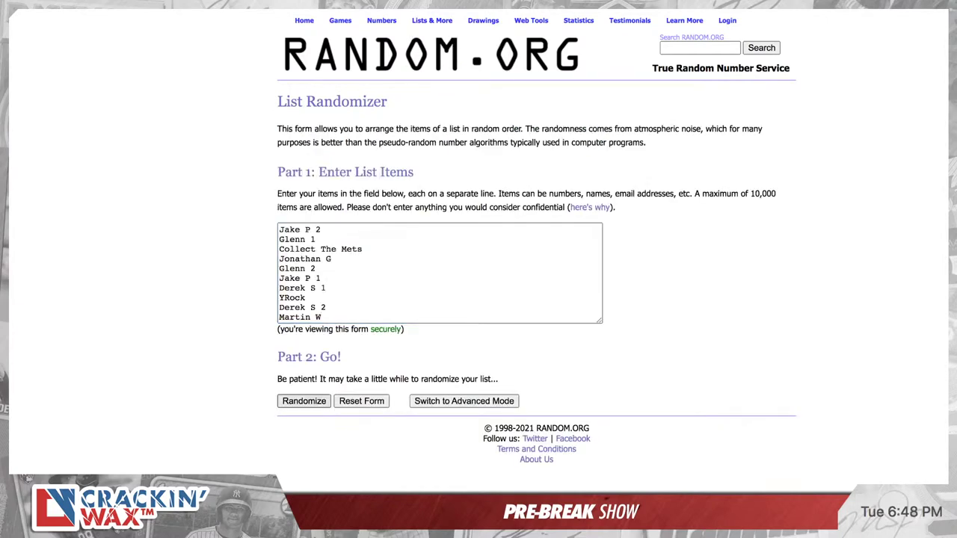
{"action": "key", "text": "Return"}
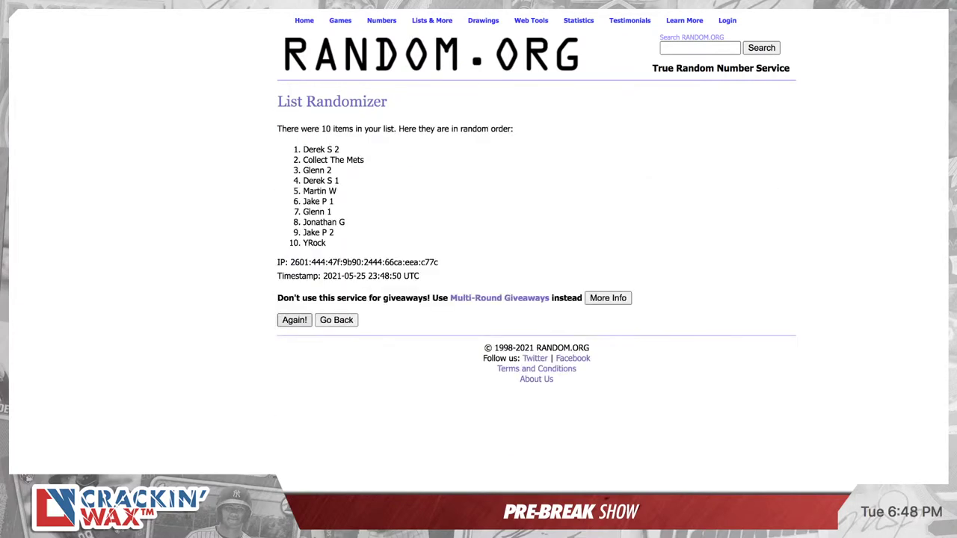
{"action": "key", "text": "Return"}
{"action": "key", "text": "Return"}
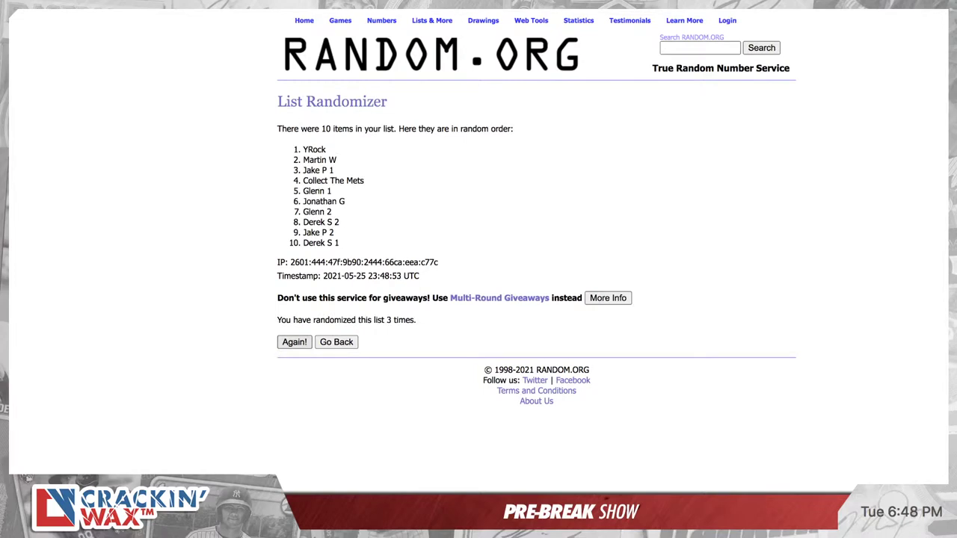
{"action": "key", "text": "Return"}
{"action": "key", "text": "Return"}
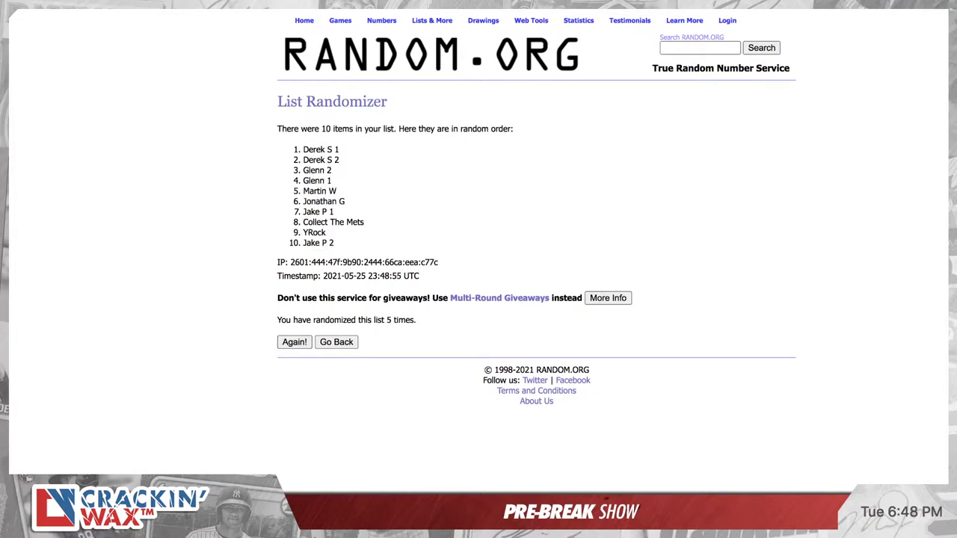
{"action": "key", "text": "Return"}
{"action": "key", "text": "Return"}
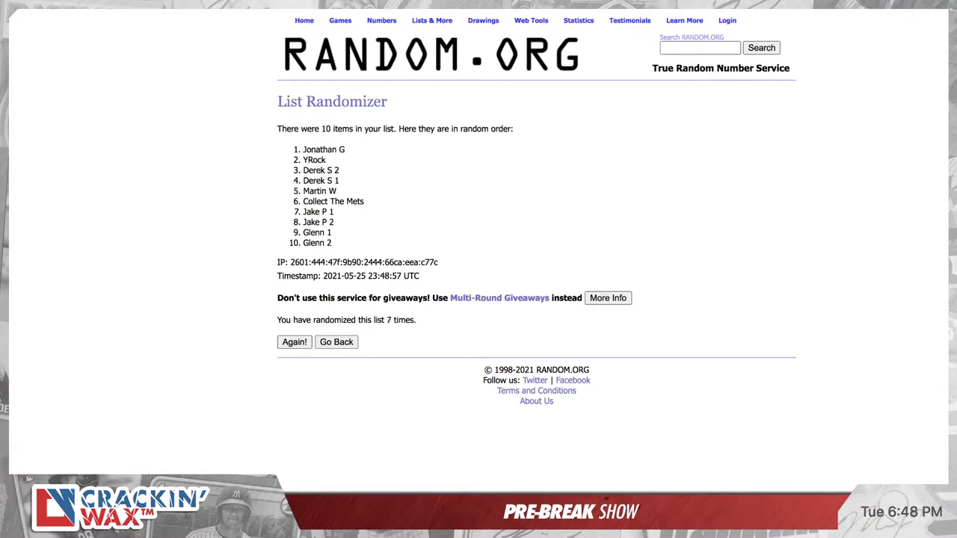
{"action": "key", "text": "Return"}
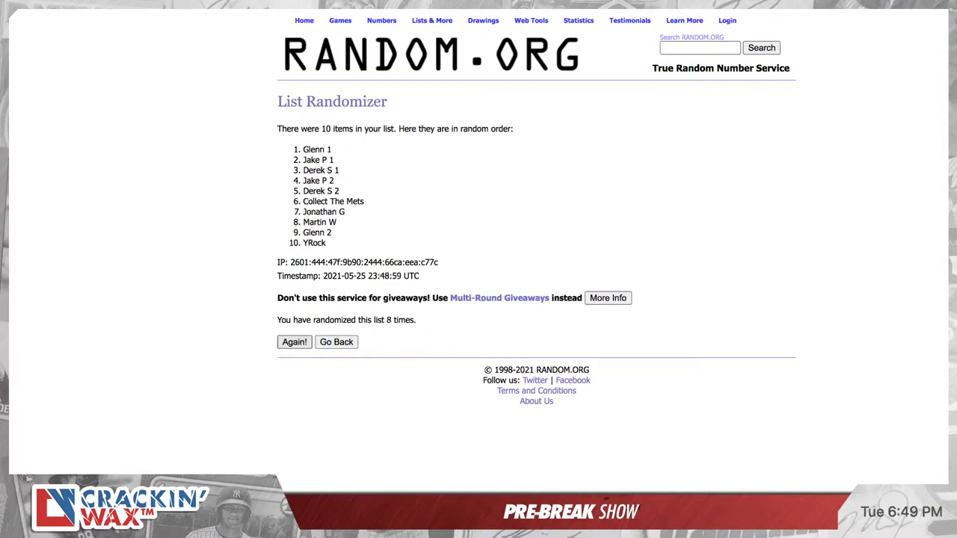
{"action": "key", "text": "Return"}
{"action": "key", "text": "Return"}
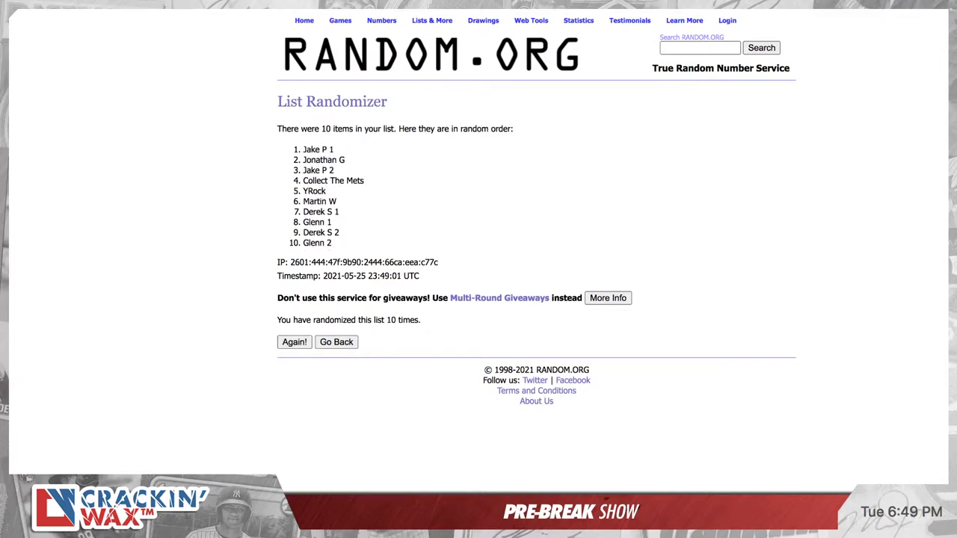
{"action": "key", "text": "Return"}
Copy the randomized list of 10 participant names into the Bowman Mega Box sheet beside Blue Jays through Angels
{"action": "left_click_drag", "start_coordinate": [338, 244], "coordinate": [303, 149]}
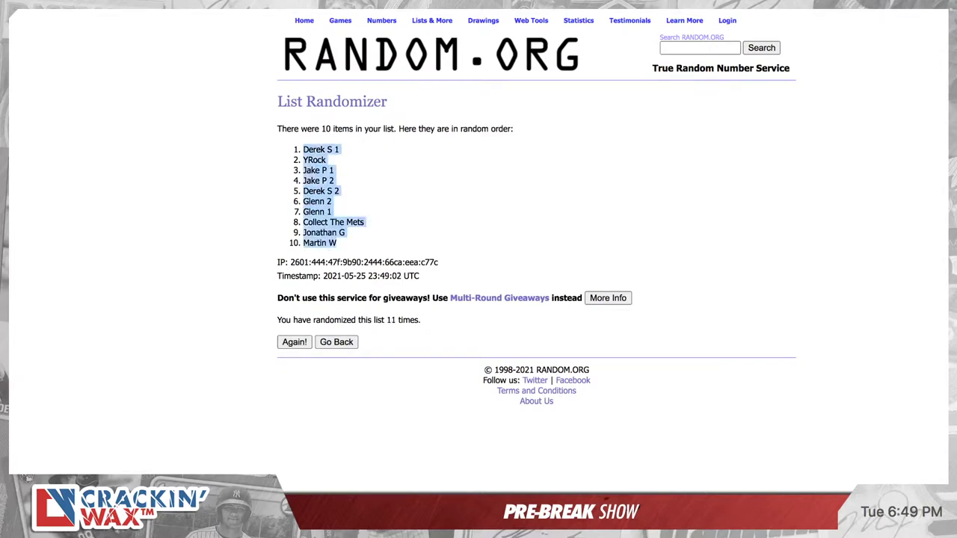
{"action": "key", "text": "ctrl+Tab"}
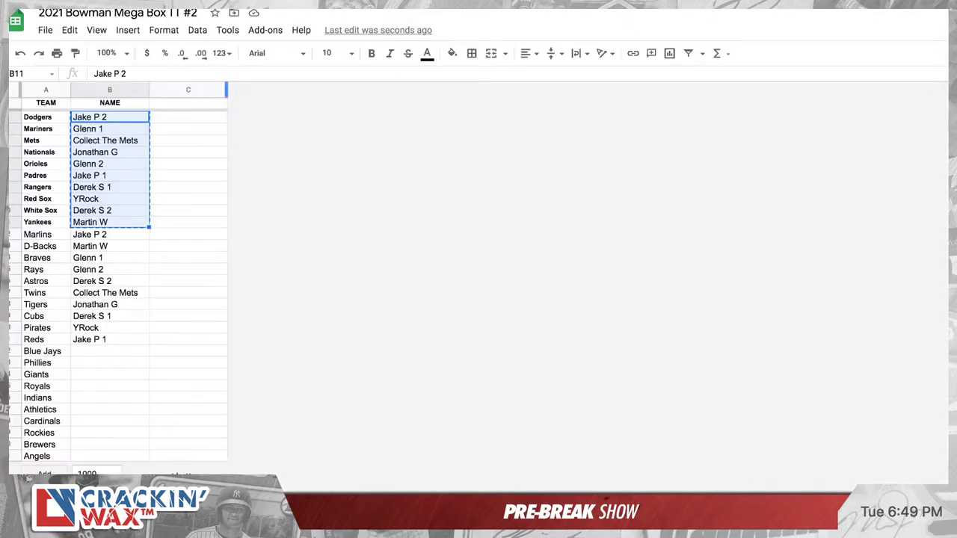
{"action": "left_click", "coordinate": [110, 351]}
{"action": "key", "text": "super+v"}
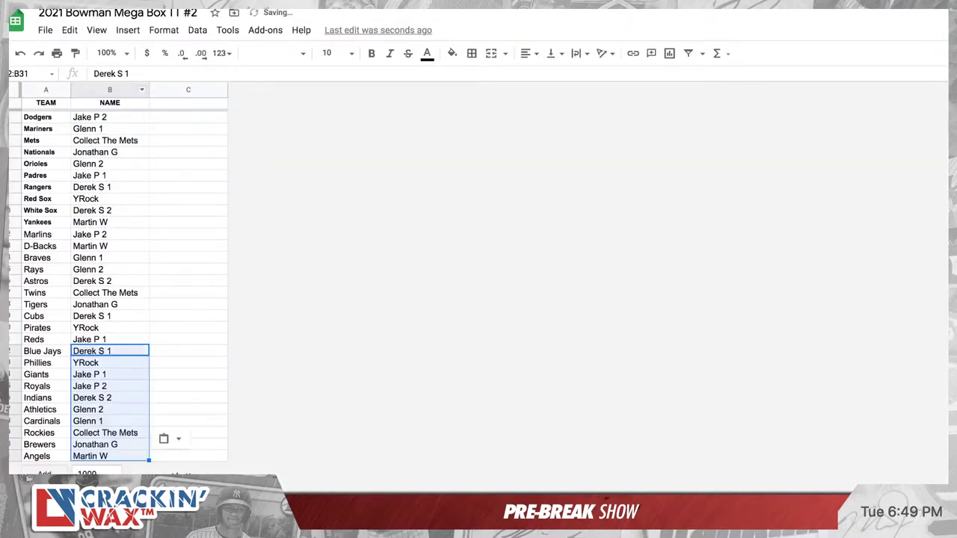
Sort the Bowman Mega Box sheet A → Z by participant name, followed by an A → Z sort by team
{"action": "left_click", "coordinate": [141, 89]}
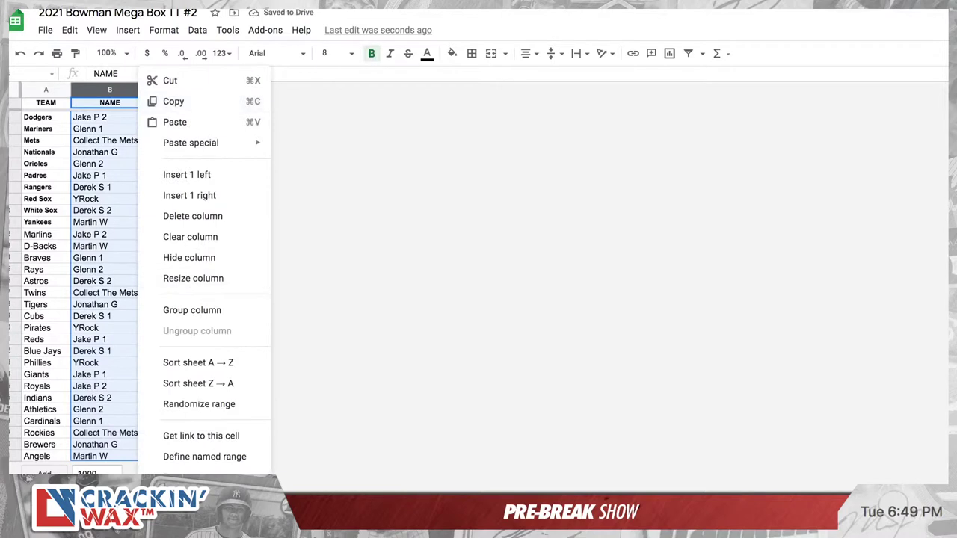
{"action": "left_click", "coordinate": [198, 362]}
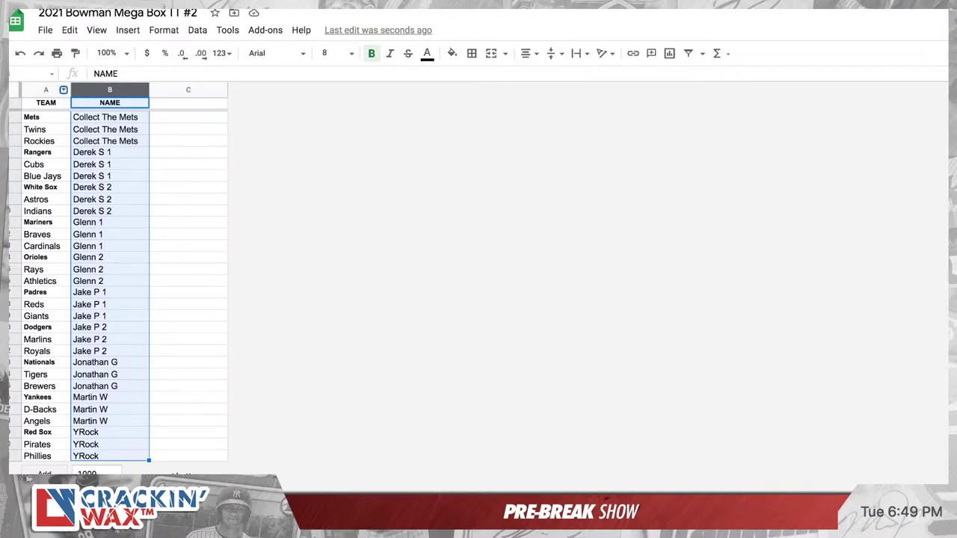
{"action": "left_click", "coordinate": [64, 90]}
{"action": "left_click", "coordinate": [119, 363]}
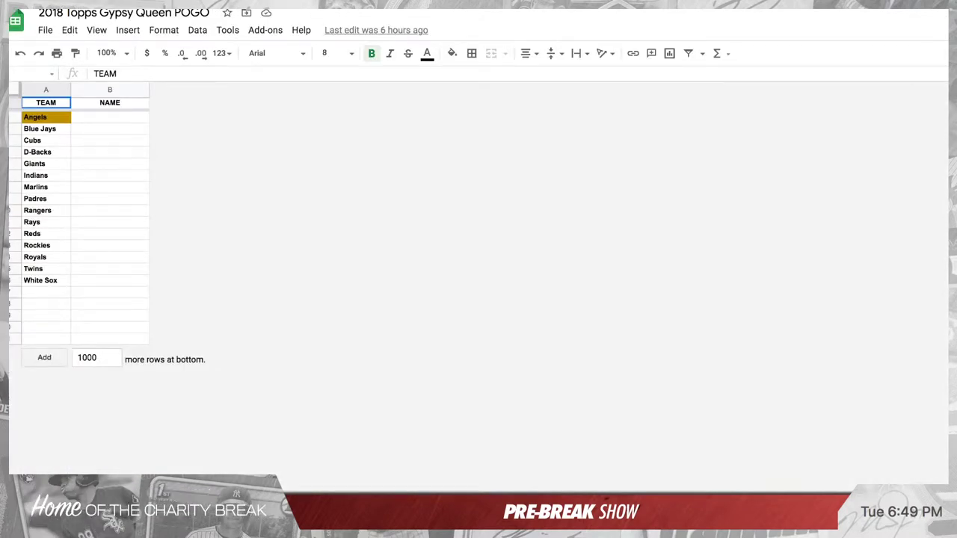
Copy the 15 teams Angels through White Sox from the 2018 Topps Gypsy Queen POGO sheet into a new RANDOM.ORG List Randomizer form
{"action": "left_click_drag", "start_coordinate": [45, 116], "coordinate": [46, 280]}
{"action": "key", "text": "super+c"}
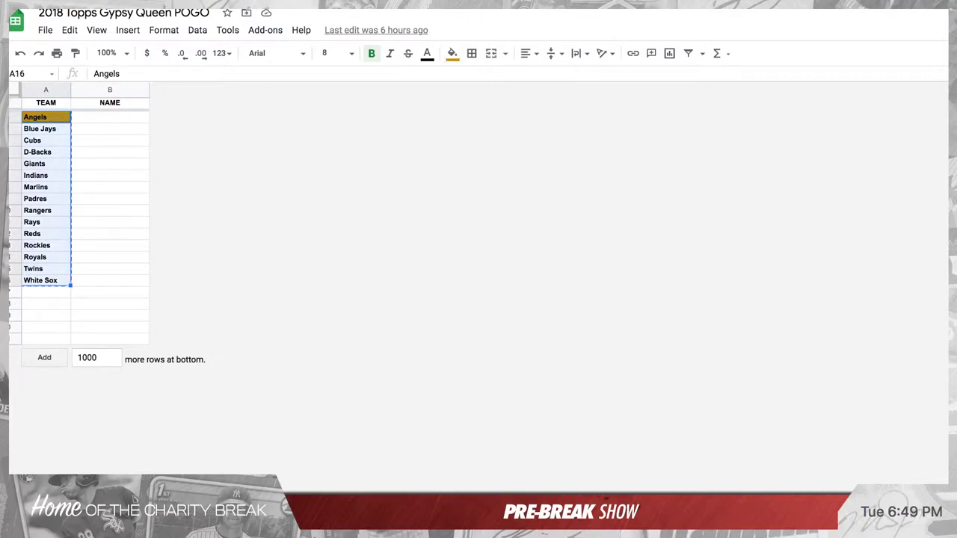
{"action": "key", "text": "ctrl+Tab"}
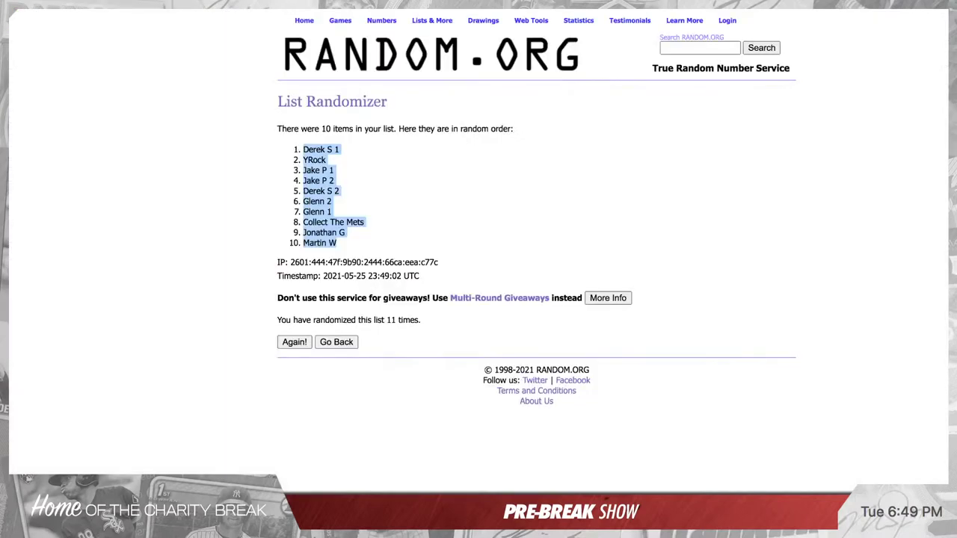
{"action": "mouse_move", "coordinate": [432, 20]}
{"action": "left_click", "coordinate": [446, 34]}
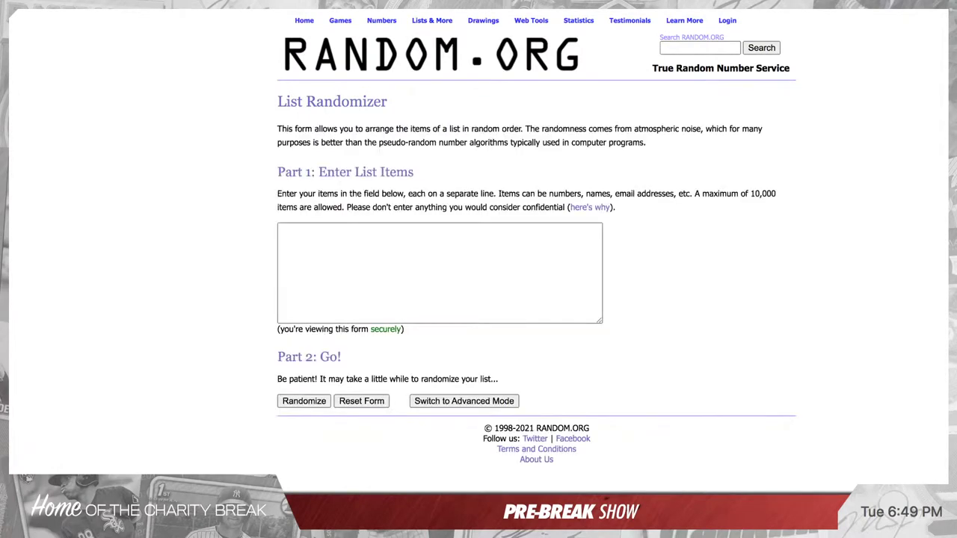
{"action": "key", "text": "ctrl+v"}
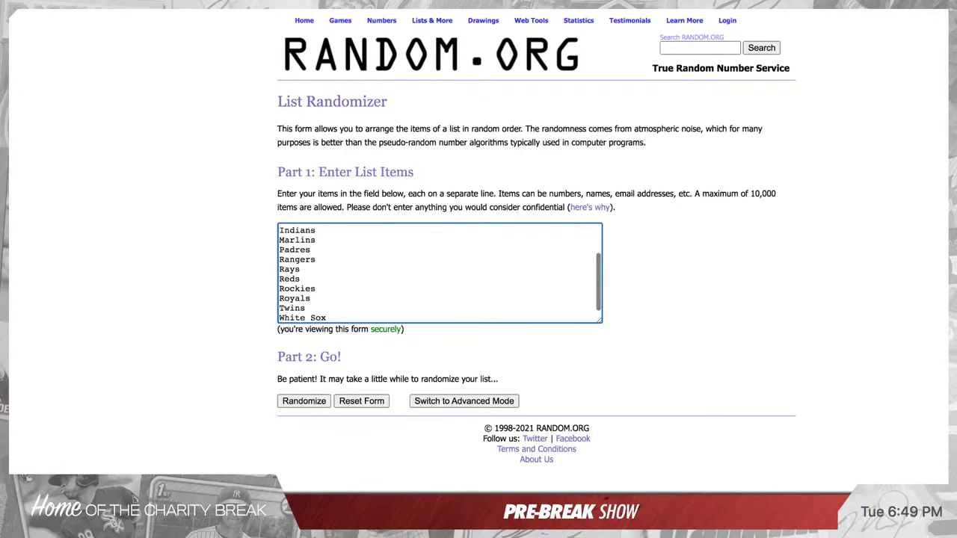
Randomize the list of 15 baseball teams until it has been randomized 11 times in total
{"action": "left_click", "coordinate": [305, 402]}
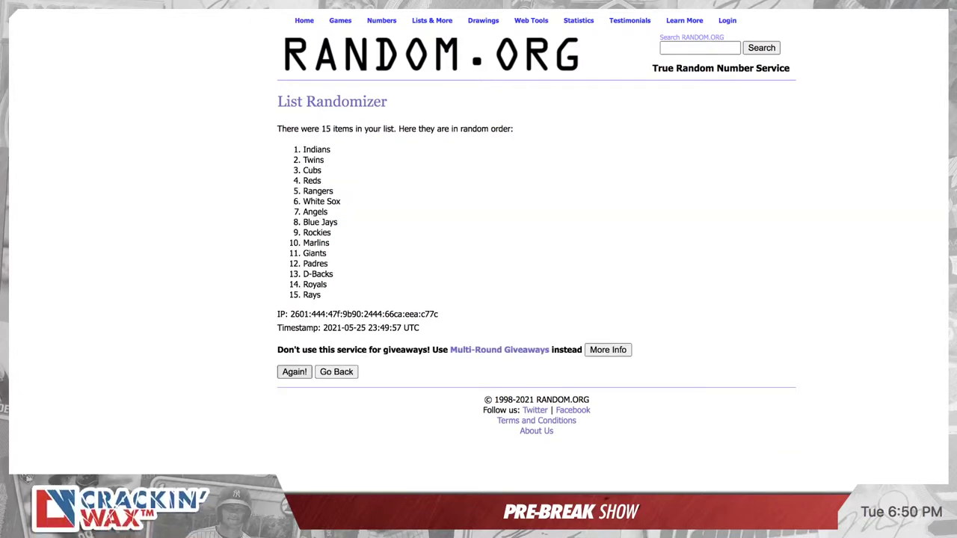
{"action": "left_click", "coordinate": [295, 372]}
{"action": "key", "text": "Return"}
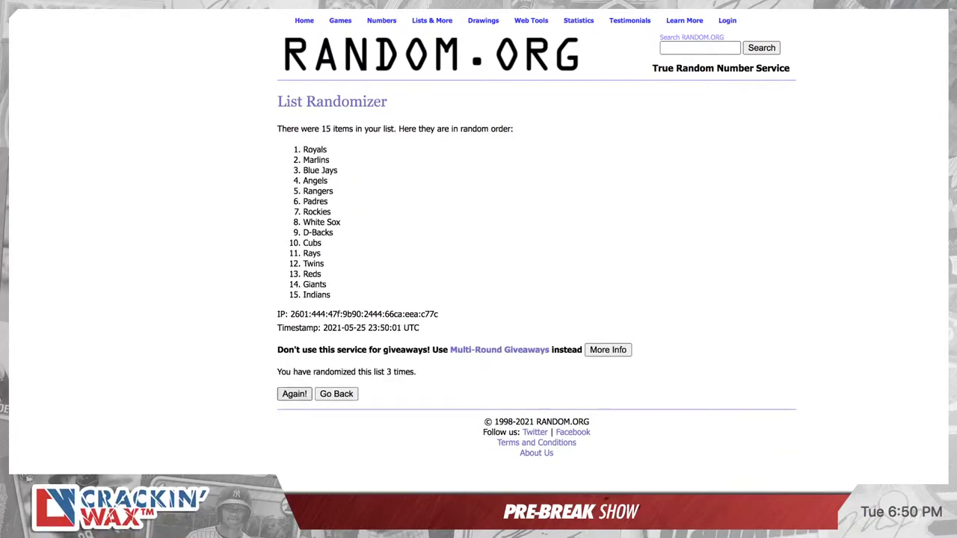
{"action": "key", "text": "Return"}
{"action": "key", "text": "Return"}
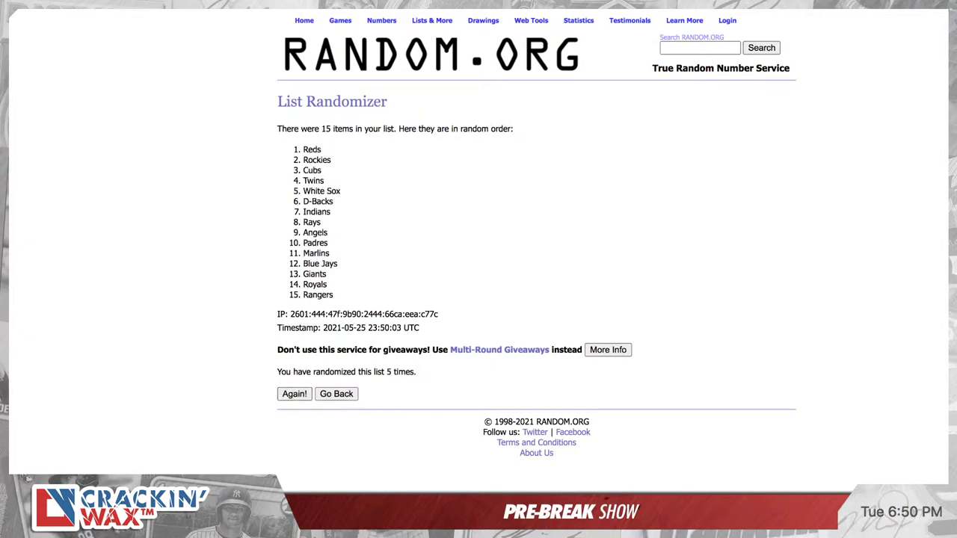
{"action": "key", "text": "Return"}
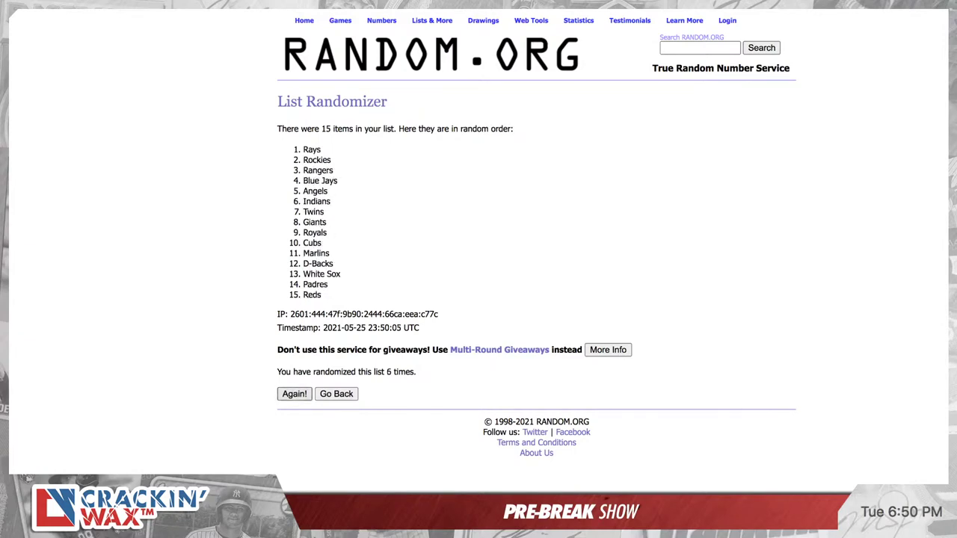
{"action": "key", "text": "Return"}
{"action": "key", "text": "Return"}
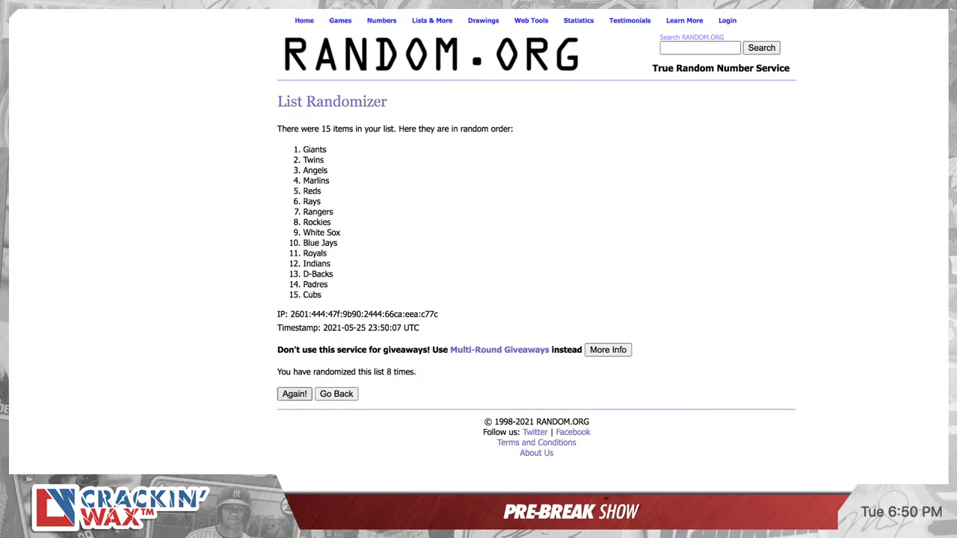
{"action": "key", "text": "Return"}
{"action": "key", "text": "Return"}
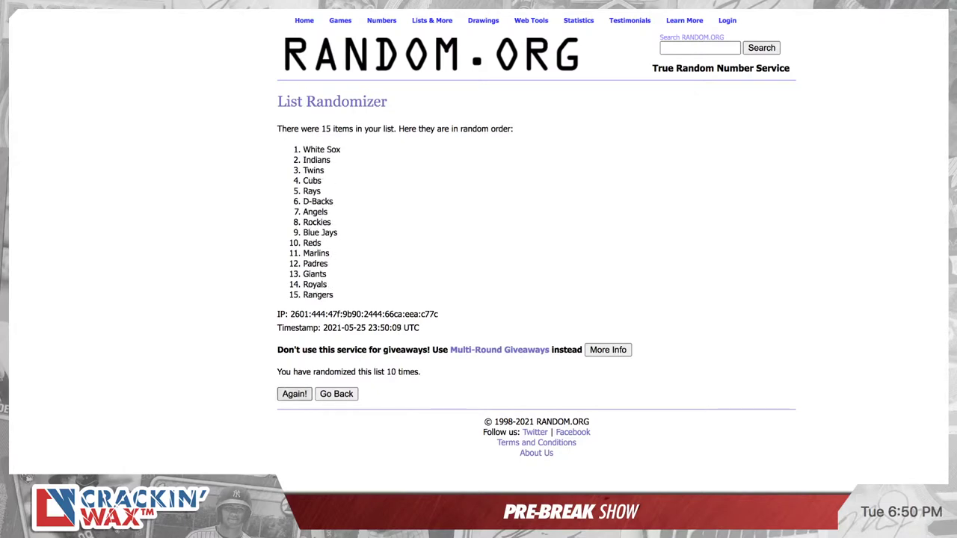
{"action": "key", "text": "Return"}
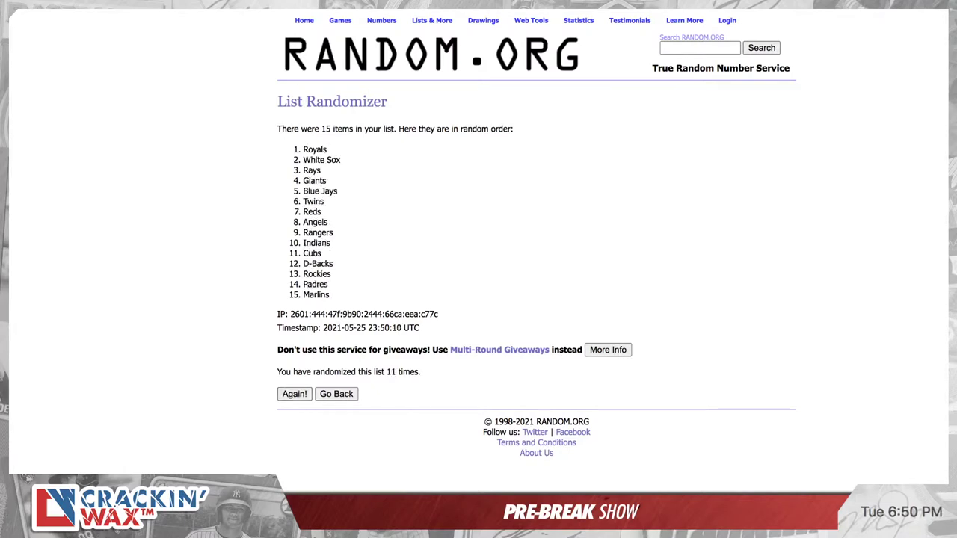
Paste the 15 randomized teams below Yankees in the team column of the Gypsy Queen sheet that holds participant names
{"action": "left_click_drag", "start_coordinate": [329, 295], "coordinate": [302, 150]}
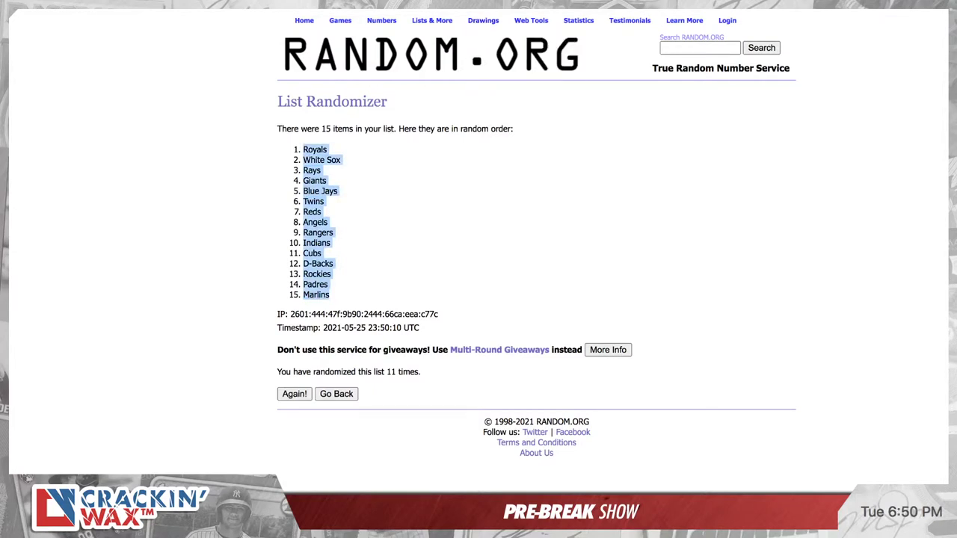
{"action": "key", "text": "ctrl+Tab"}
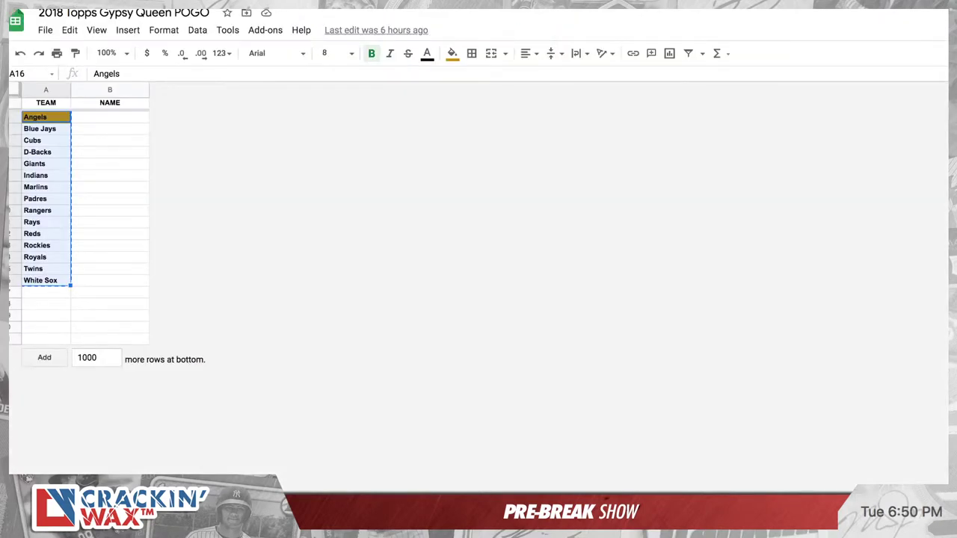
{"action": "key", "text": "alt+Down"}
{"action": "left_click", "coordinate": [46, 292]}
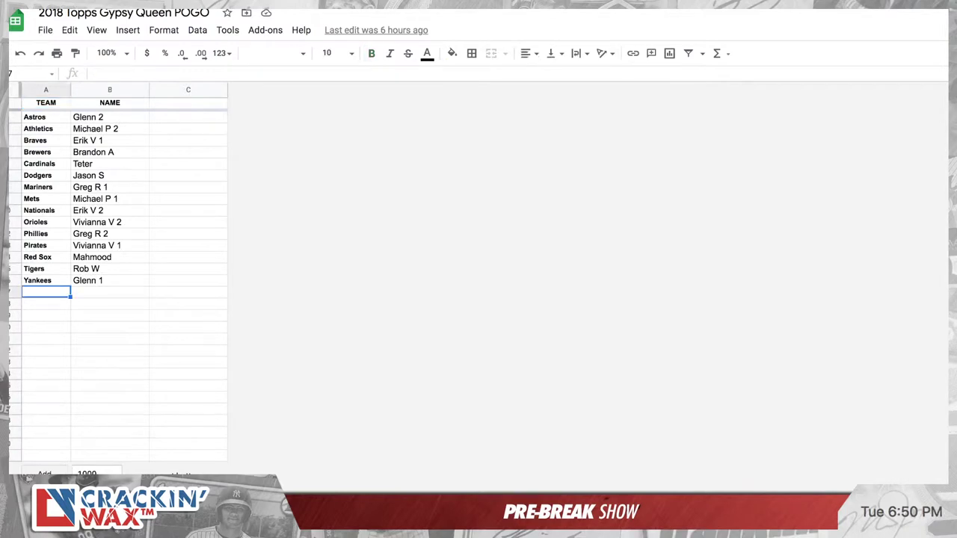
{"action": "key", "text": "super+v"}
Copy the 15 participant names beside Astros through Yankees into a new RANDOM.ORG List Randomizer form
{"action": "left_click_drag", "start_coordinate": [109, 117], "coordinate": [109, 129]}
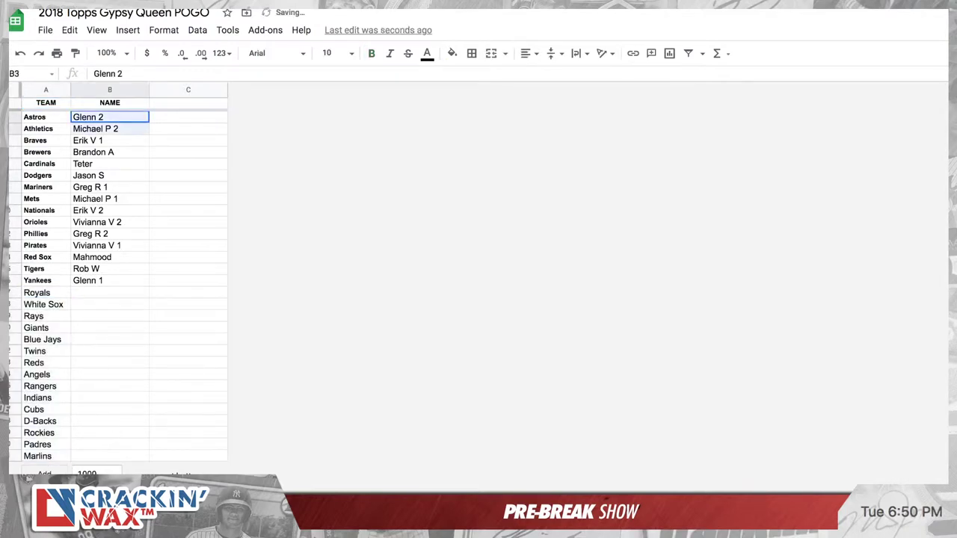
{"action": "key", "text": "shift+Down"}
{"action": "key", "text": "shift+Down"}
{"action": "key", "text": "shift+Down"}
{"action": "key", "text": "shift+Down"}
{"action": "key", "text": "shift+Down"}
{"action": "key", "text": "shift+Down"}
{"action": "key", "text": "shift+Down"}
{"action": "key", "text": "shift+Down"}
{"action": "key", "text": "shift+Down"}
{"action": "key", "text": "shift+Down"}
{"action": "key", "text": "shift+Down"}
{"action": "key", "text": "shift+Down"}
{"action": "key", "text": "shift+Down"}
{"action": "key", "text": "ctrl+c"}
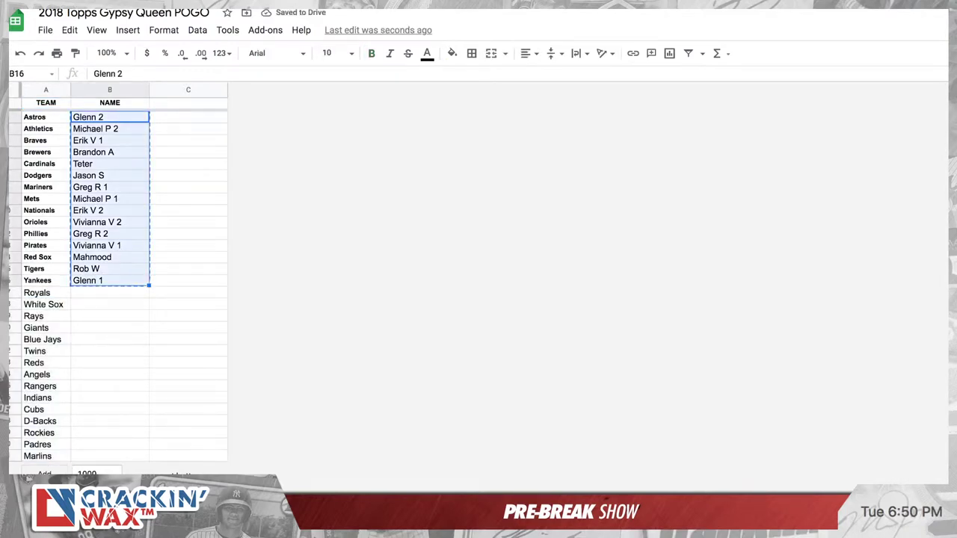
{"action": "key", "text": "ctrl+Tab"}
{"action": "mouse_move", "coordinate": [432, 20]}
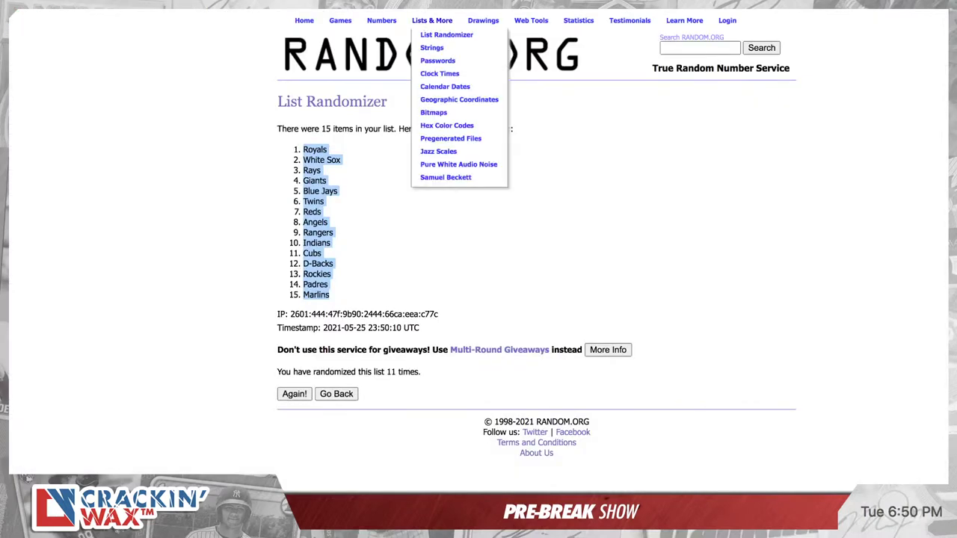
{"action": "left_click", "coordinate": [446, 34]}
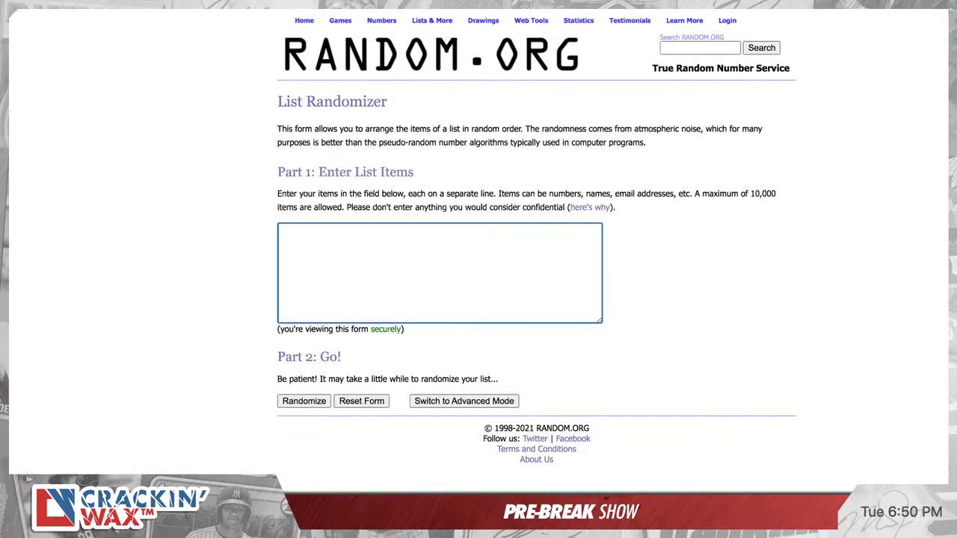
{"action": "key", "text": "ctrl+v"}
Randomize the list of 15 participant names until it has been randomized 11 times in total
{"action": "left_click", "coordinate": [303, 401]}
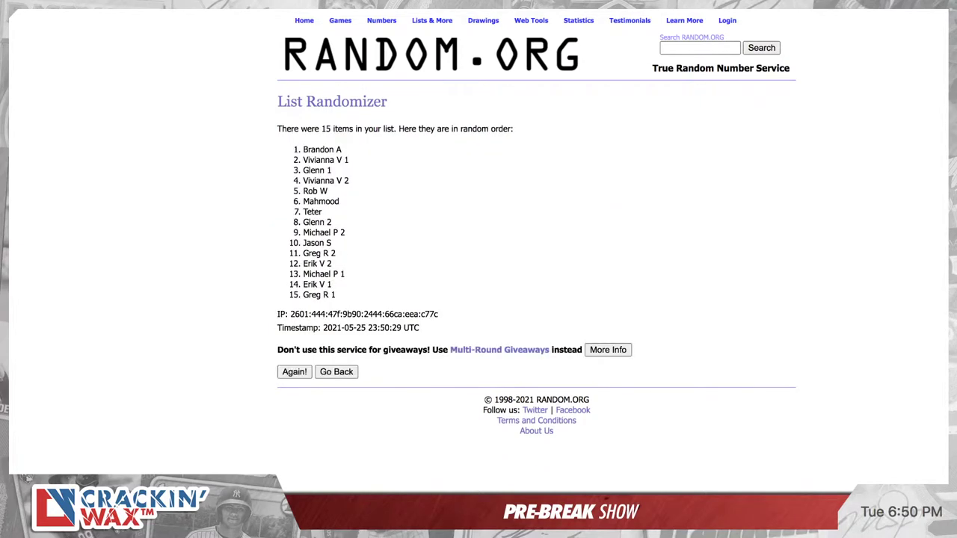
{"action": "left_click", "coordinate": [294, 372]}
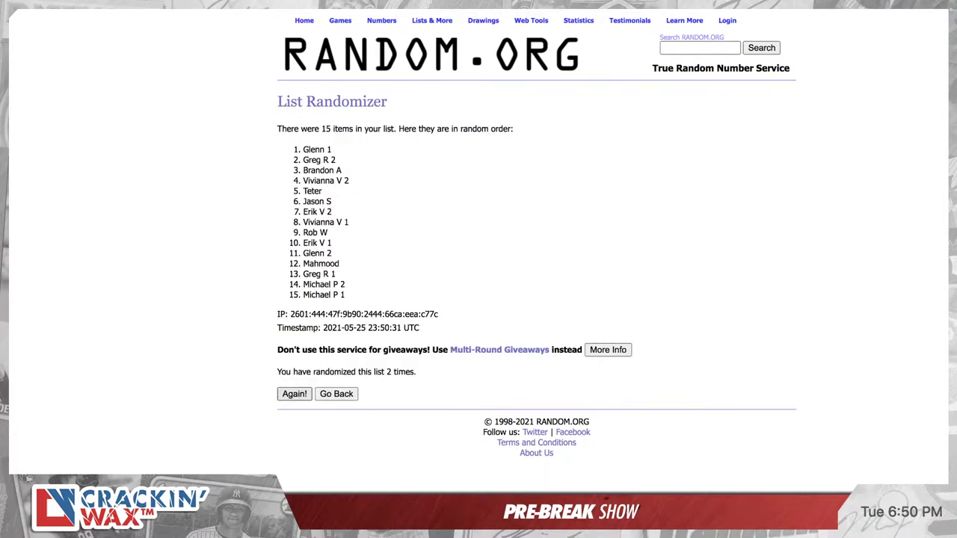
{"action": "left_click", "coordinate": [294, 393]}
{"action": "left_click", "coordinate": [294, 393]}
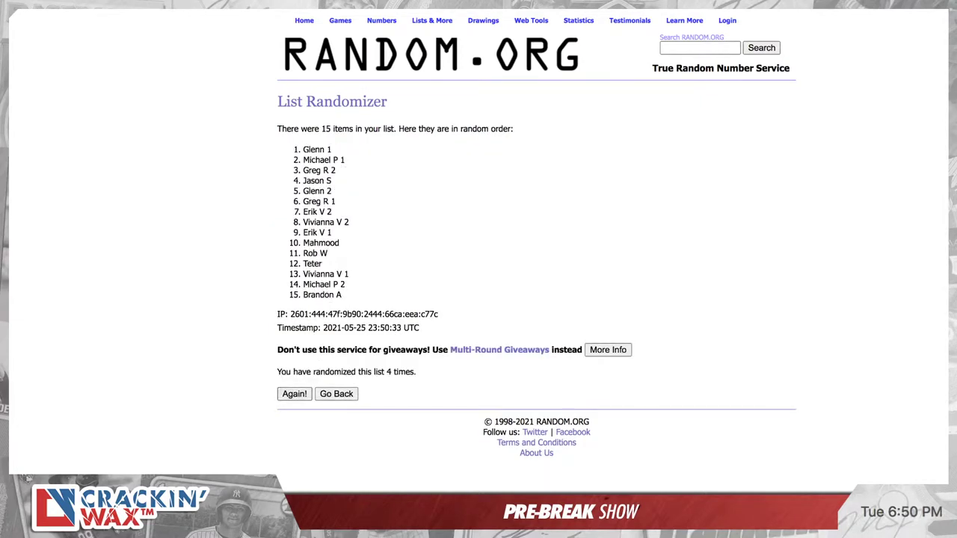
{"action": "left_click", "coordinate": [294, 393]}
{"action": "left_click", "coordinate": [294, 394]}
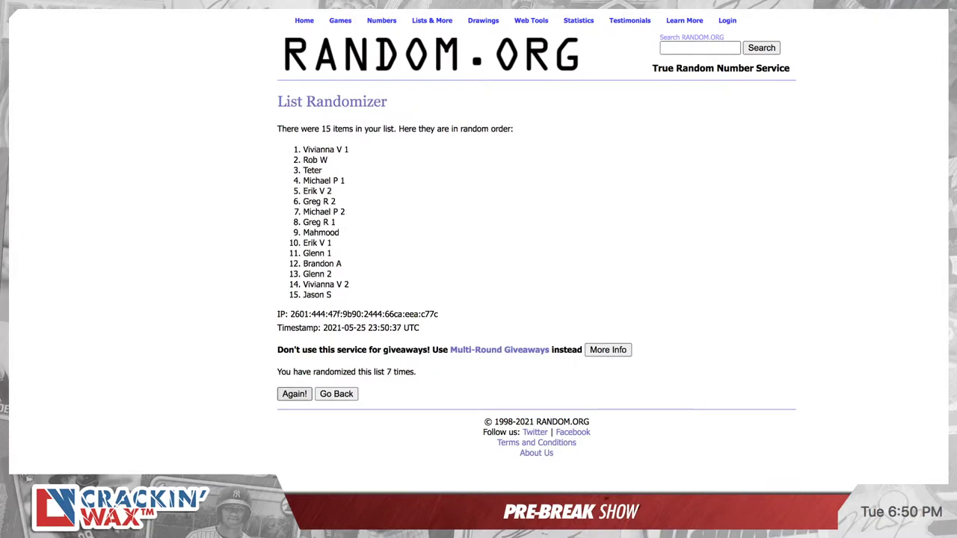
{"action": "left_click", "coordinate": [294, 394]}
{"action": "key", "text": "Return"}
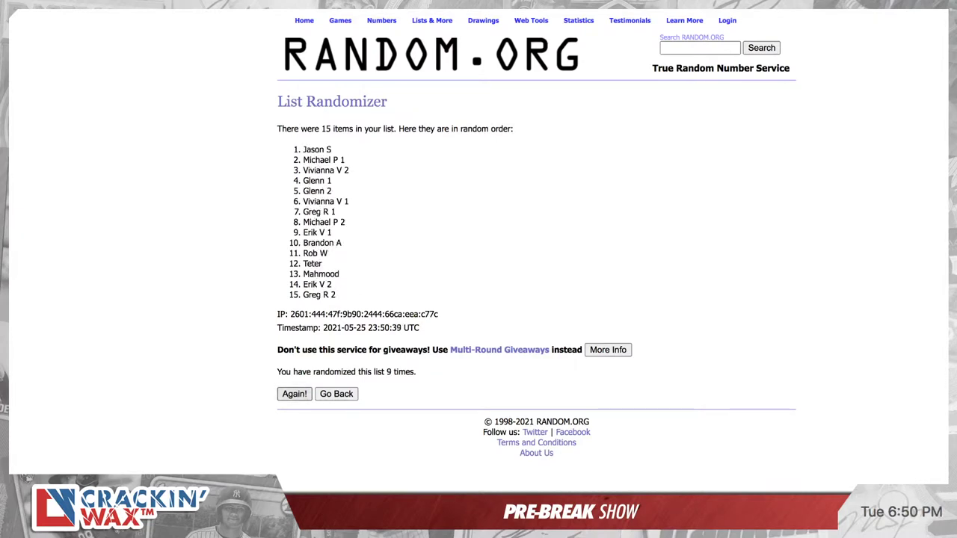
{"action": "key", "text": "Return"}
{"action": "key", "text": "Return"}
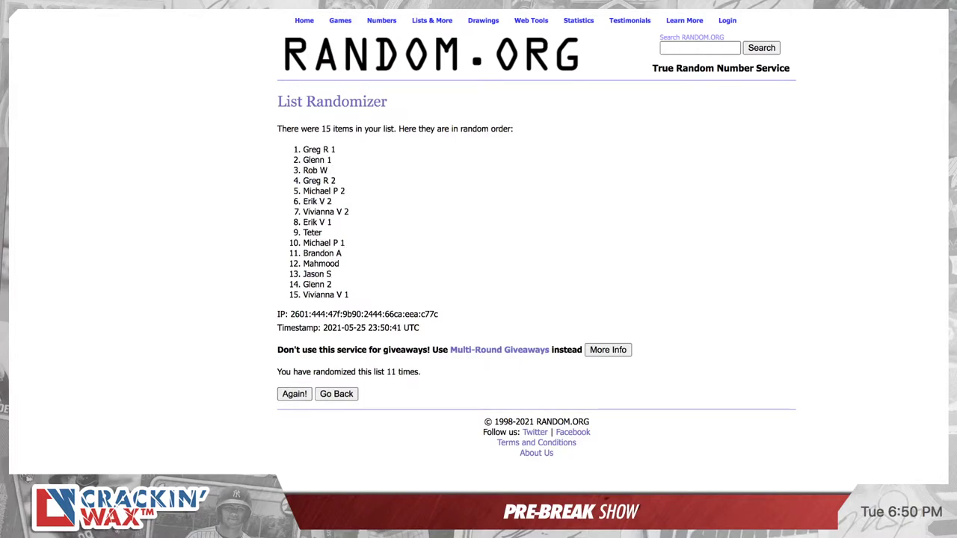
Copy the 15 randomized participant names into the Gypsy Queen sheet beside Royals through Marlins
{"action": "left_click_drag", "start_coordinate": [348, 295], "coordinate": [302, 148]}
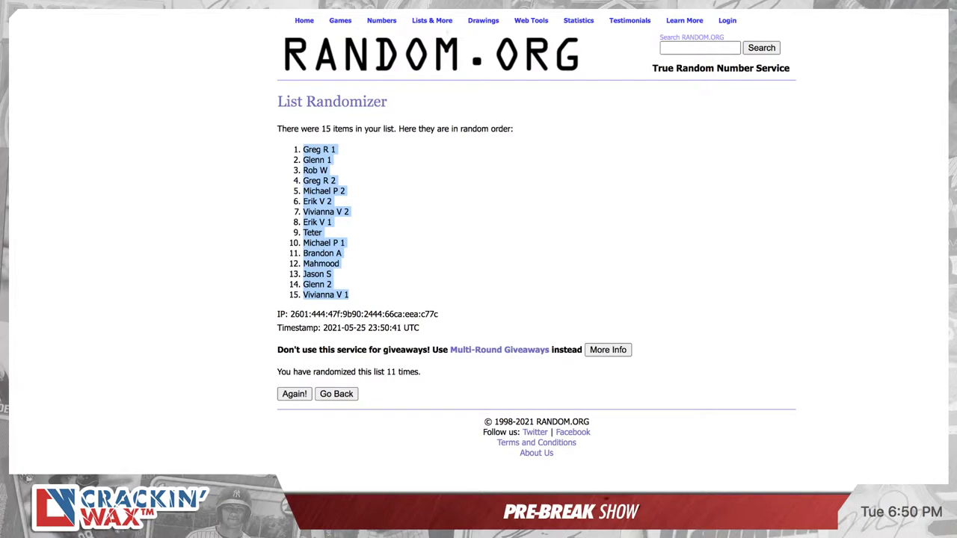
{"action": "key", "text": "ctrl+Tab"}
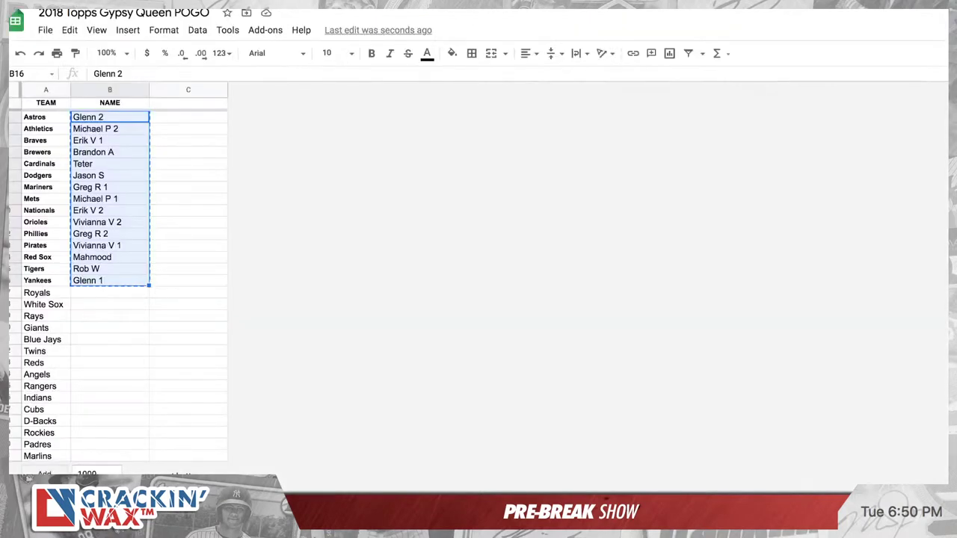
{"action": "left_click", "coordinate": [110, 292]}
{"action": "key", "text": "ctrl+v"}
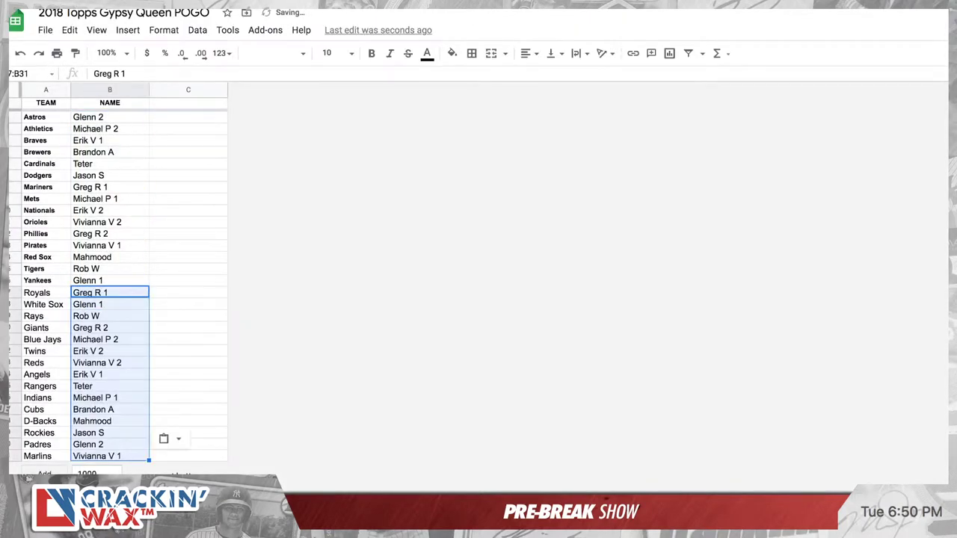
Sort the Gypsy Queen sheet A → Z by participant name and again by team, and switch to the Certified Football sheet
{"action": "left_click", "coordinate": [141, 90]}
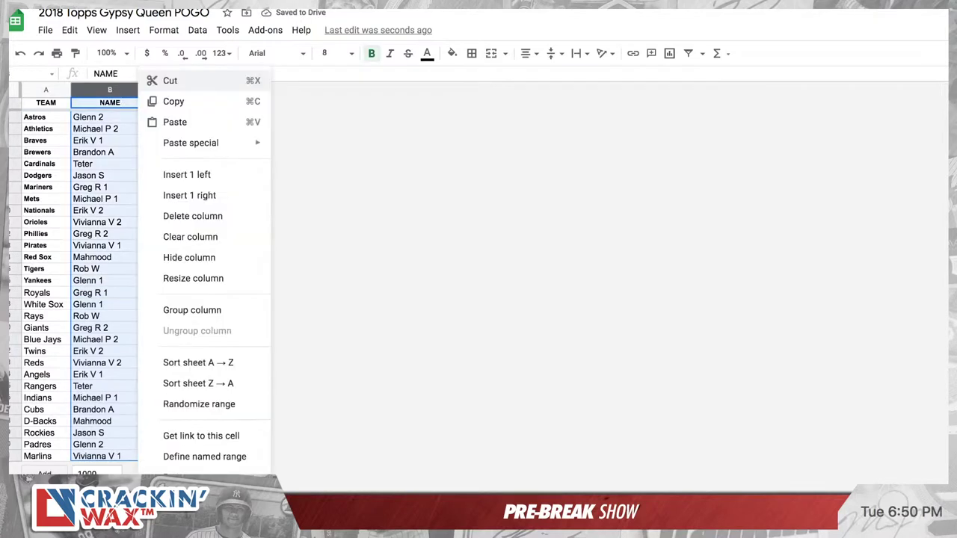
{"action": "left_click", "coordinate": [192, 363]}
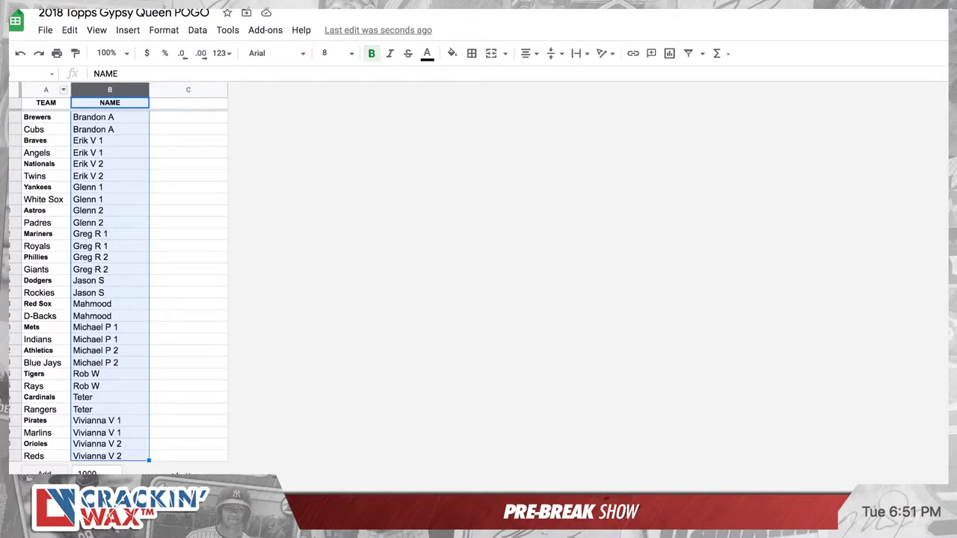
{"action": "right_click", "coordinate": [64, 90]}
{"action": "left_click", "coordinate": [120, 362]}
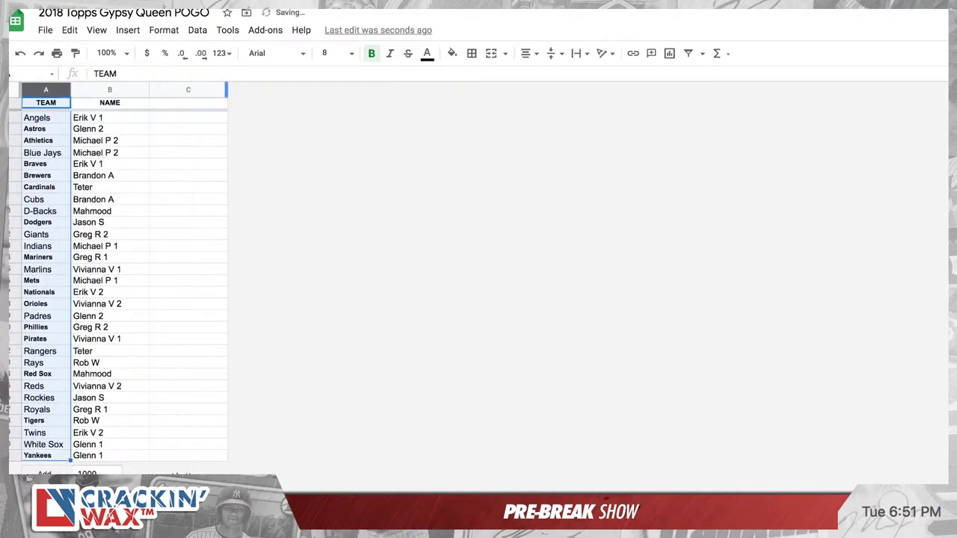
{"action": "key", "text": "ctrl+Tab"}
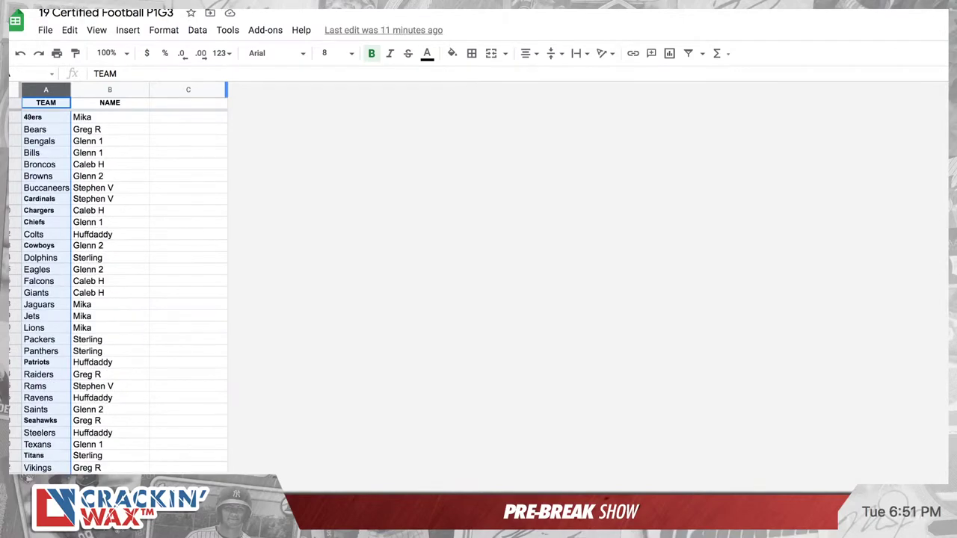